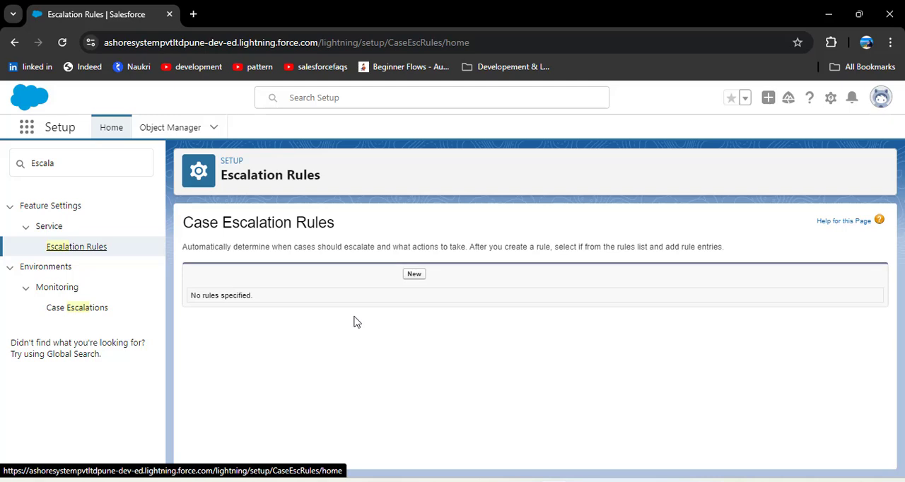
Step: Create and save an active case escalation rule named "Phone Escalation Rule"
{"action": "left_click", "coordinate": [415, 275]}
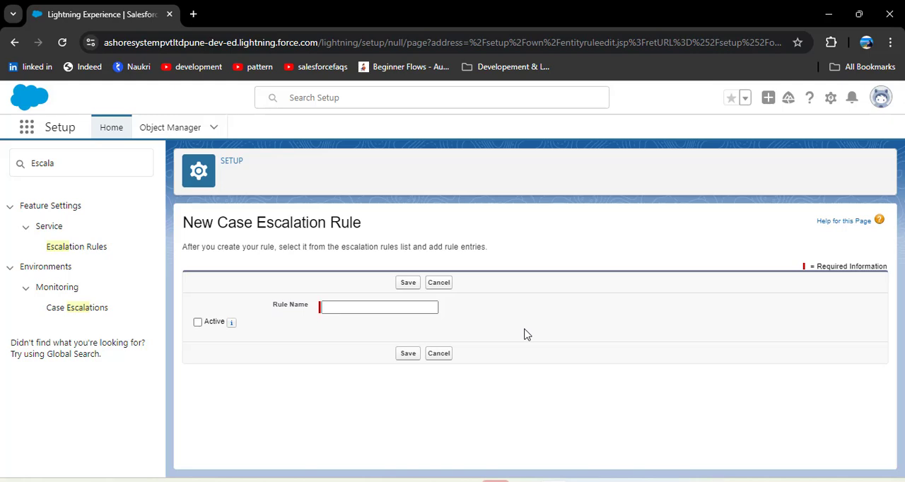
{"action": "left_click", "coordinate": [421, 307]}
{"action": "type", "text": "Phone "}
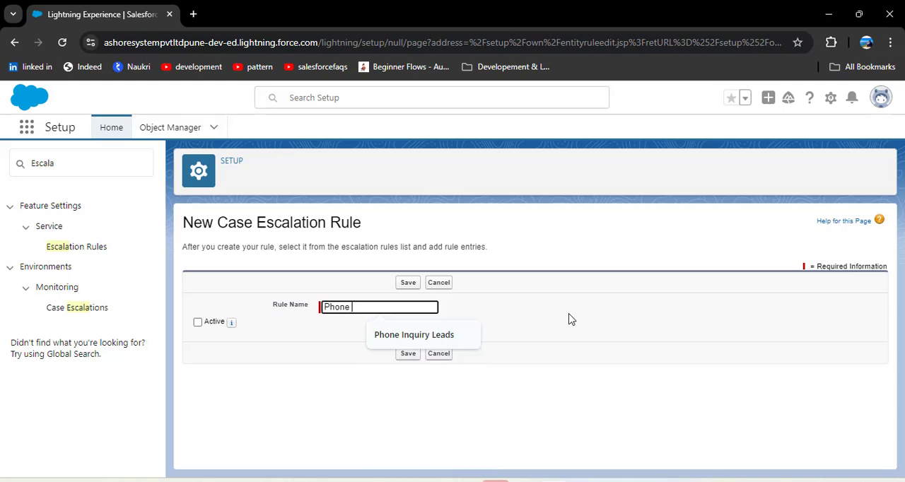
{"action": "type", "text": "Escal"}
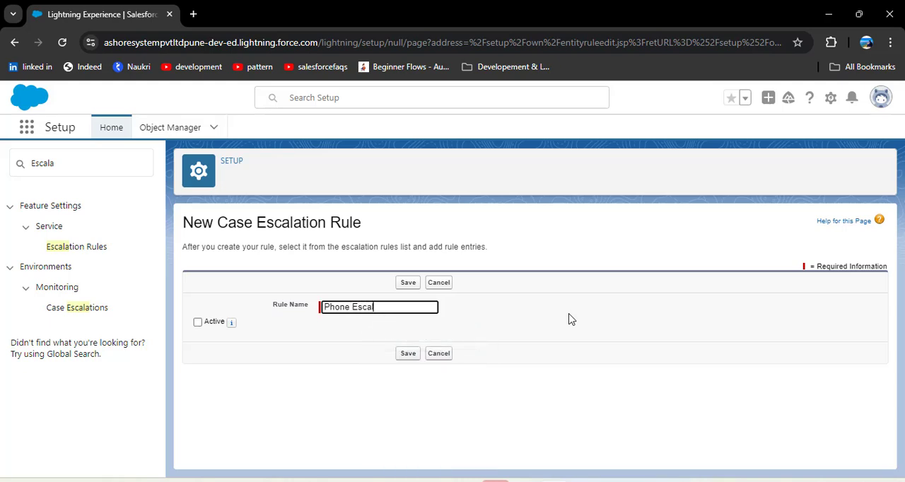
{"action": "type", "text": "ation Rule"}
{"action": "left_click", "coordinate": [198, 322]}
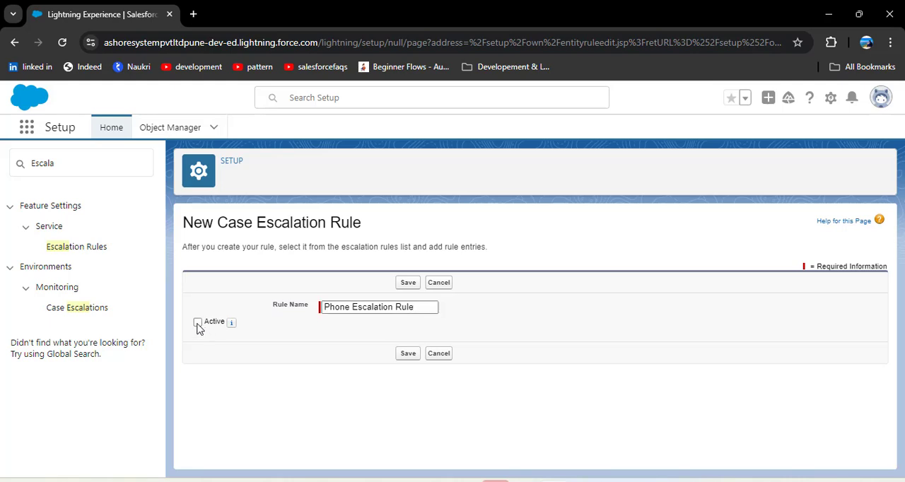
{"action": "left_click", "coordinate": [415, 359]}
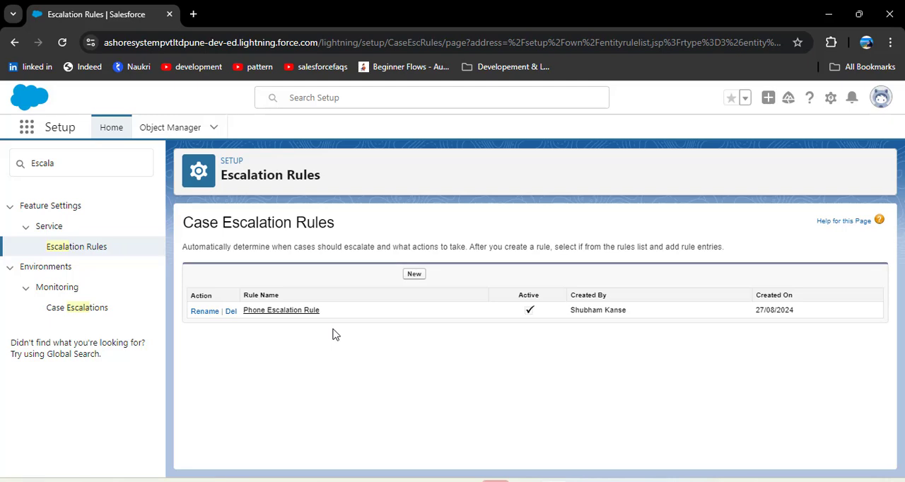
Step: Start a new rule entry in the Phone Escalation Rule and set its sort order to 1
{"action": "left_click", "coordinate": [280, 312]}
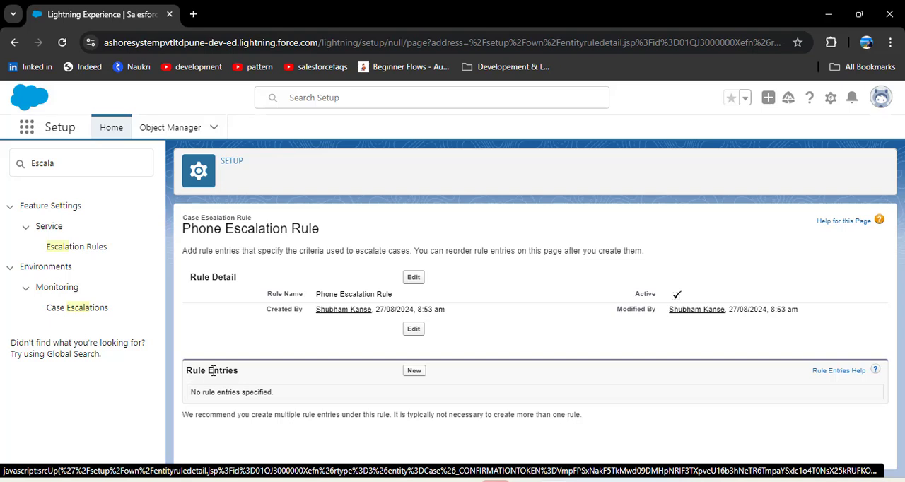
{"action": "left_click_drag", "start_coordinate": [248, 377], "coordinate": [190, 382]}
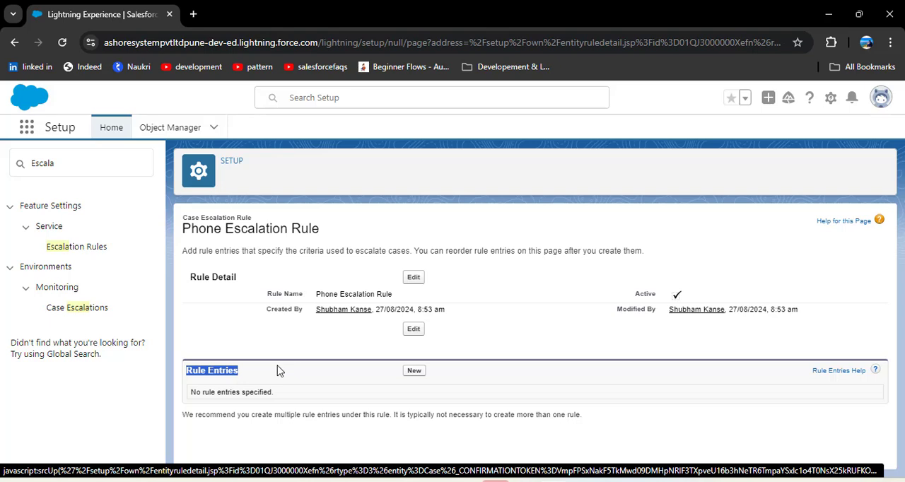
{"action": "left_click", "coordinate": [293, 371]}
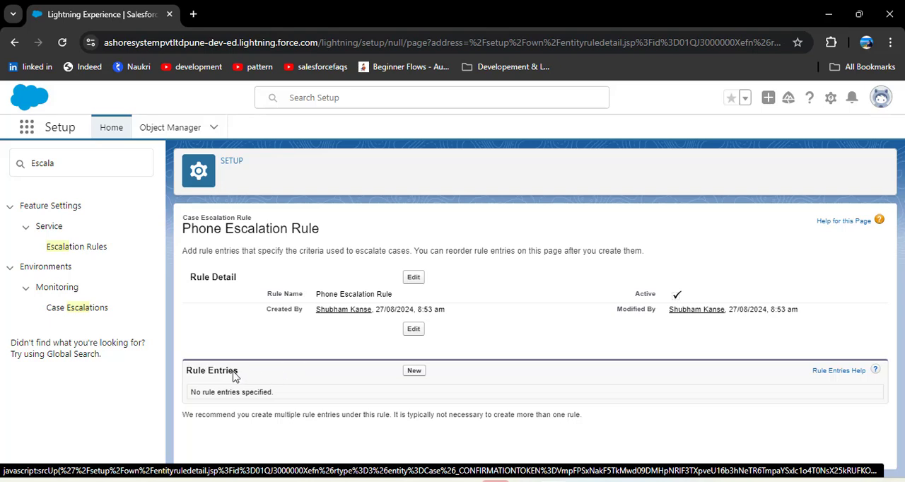
{"action": "left_click", "coordinate": [416, 371]}
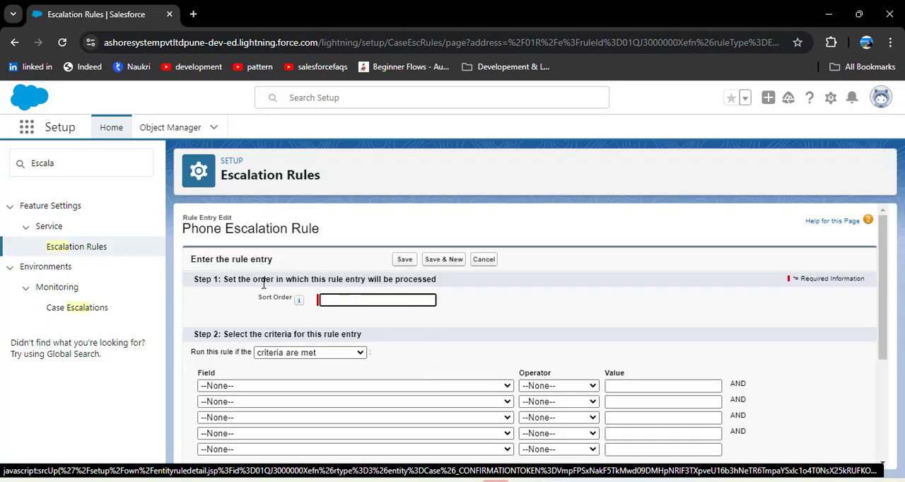
{"action": "left_click", "coordinate": [419, 300]}
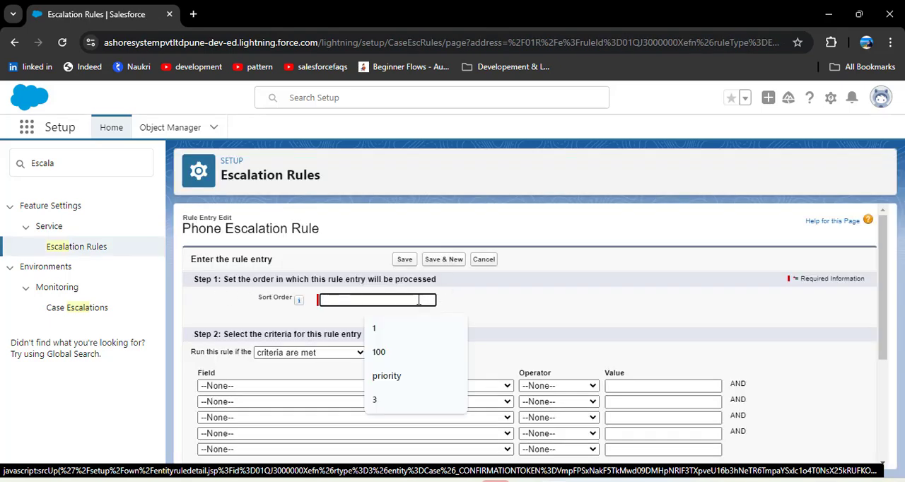
{"action": "type", "text": "1"}
{"action": "left_click", "coordinate": [474, 302]}
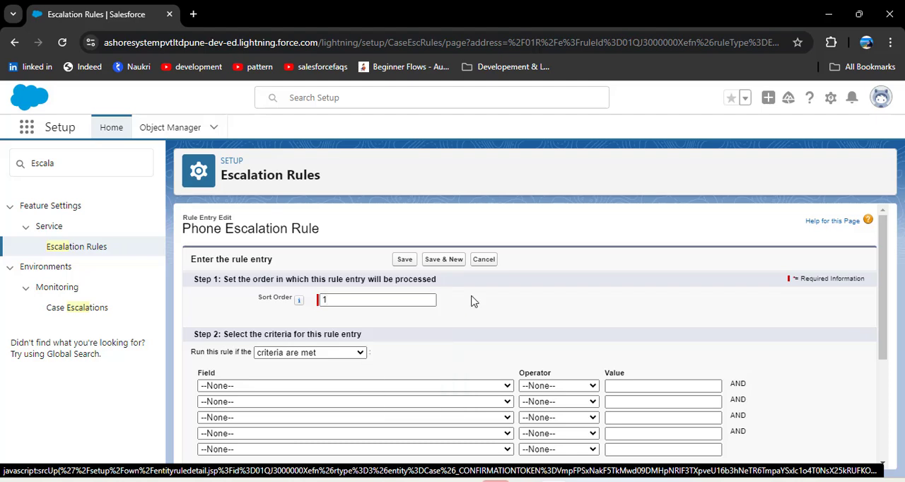
Step: Set the rule entry's first criterion to Case: Case Origin equals Phone, choosing the value from the picklist lookup
{"action": "scroll", "coordinate": [474, 302], "scroll_direction": "down", "scroll_amount": 1}
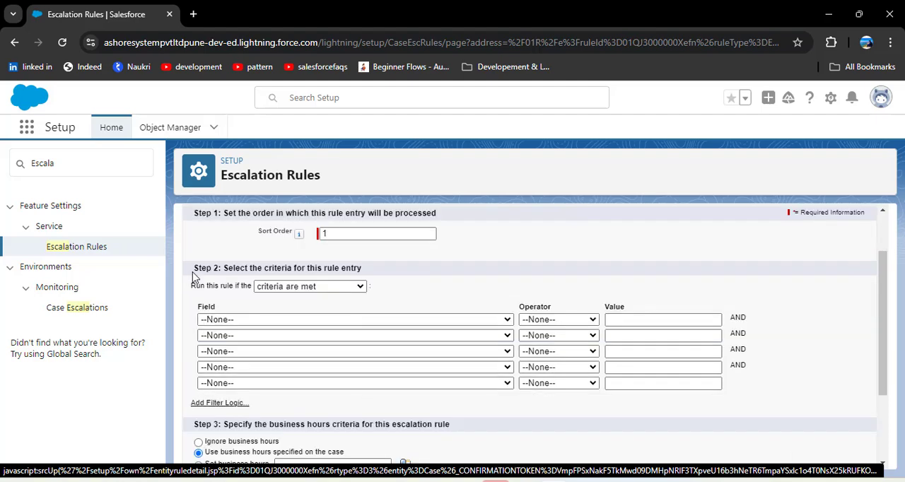
{"action": "left_click_drag", "start_coordinate": [223, 267], "coordinate": [385, 273]}
{"action": "left_click", "coordinate": [419, 284]}
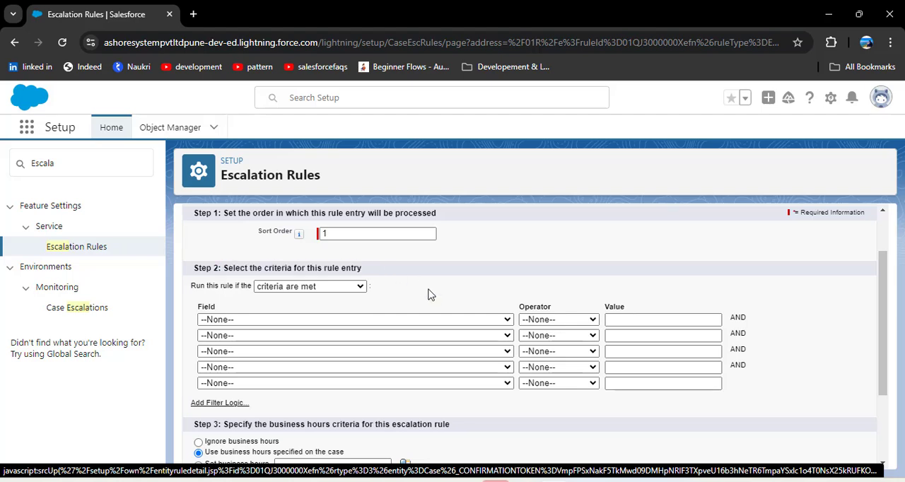
{"action": "left_click", "coordinate": [301, 320]}
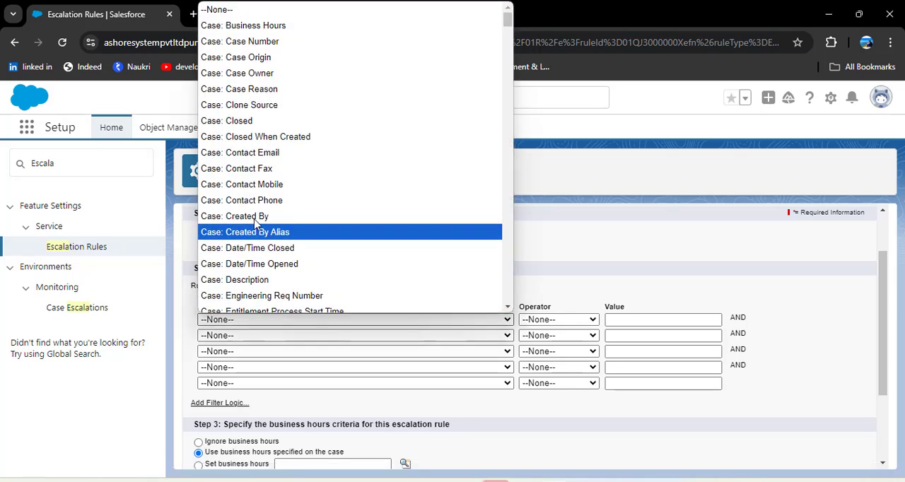
{"action": "left_click", "coordinate": [252, 58]}
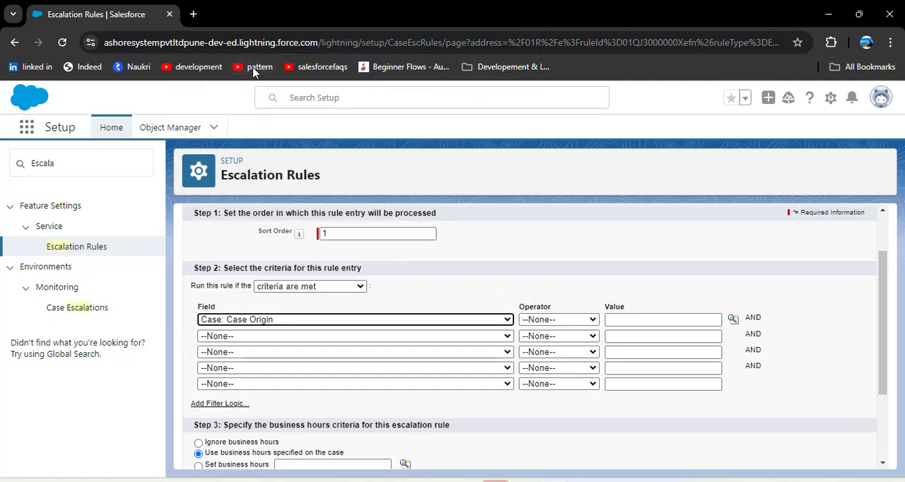
{"action": "left_click", "coordinate": [570, 319]}
{"action": "left_click", "coordinate": [541, 145]}
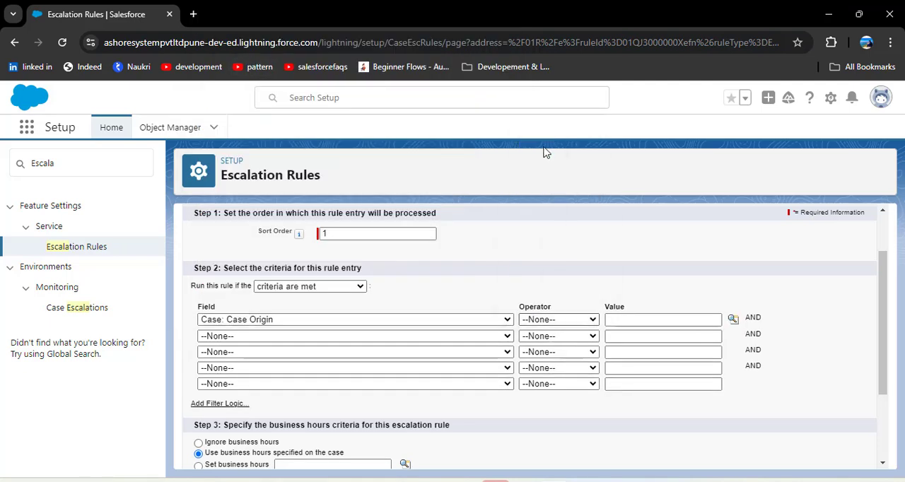
{"action": "left_click", "coordinate": [733, 320]}
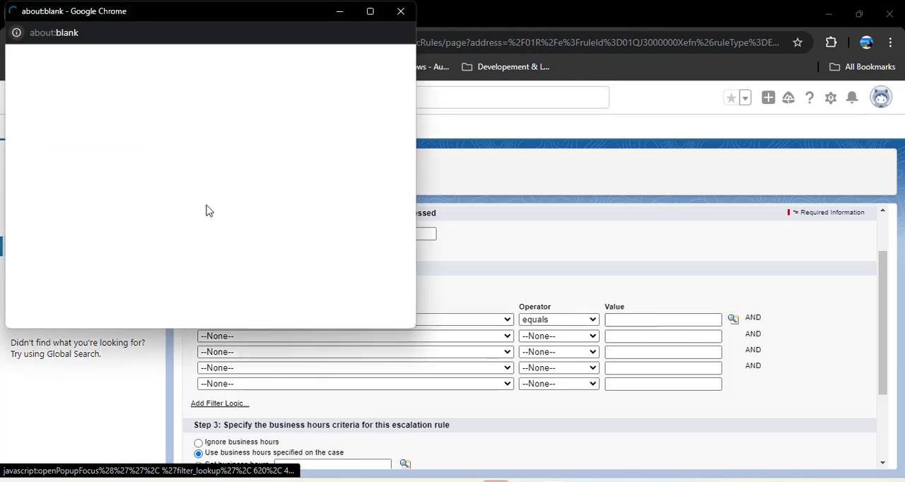
{"action": "left_click", "coordinate": [23, 135]}
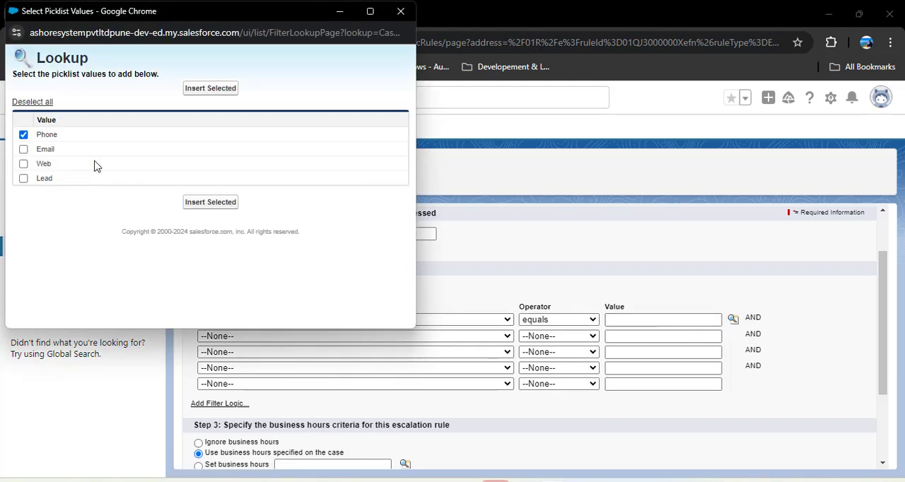
{"action": "left_click", "coordinate": [205, 206]}
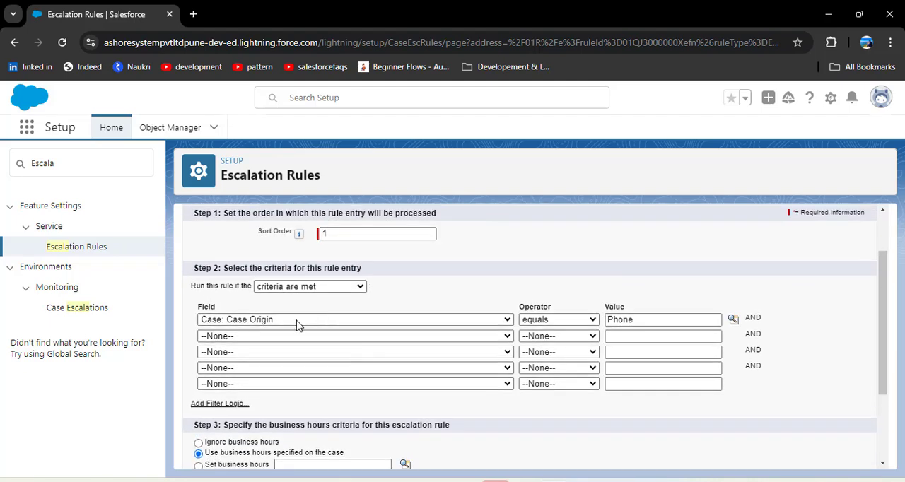
Step: Examine the entry's business hours criteria and the Business Hours slide in the PowerPoint slide show, and return to the rule entry in Chrome
{"action": "scroll", "coordinate": [653, 324], "scroll_direction": "down", "scroll_amount": 3}
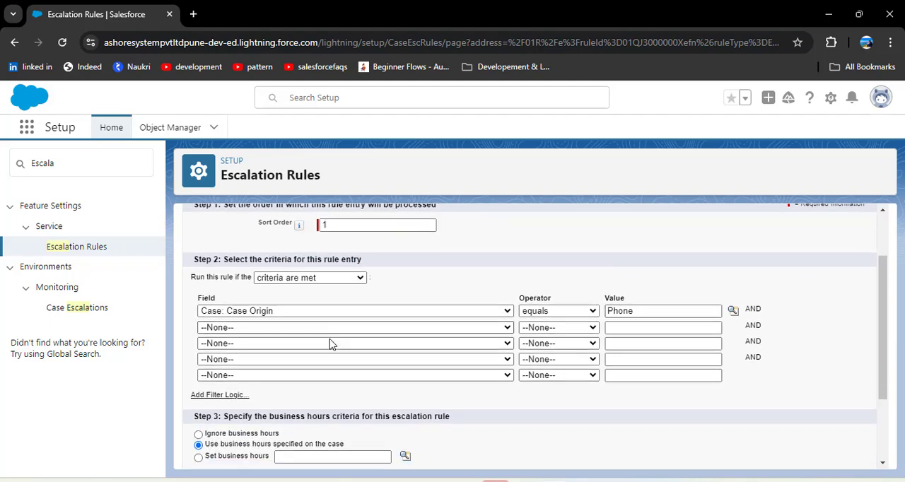
{"action": "left_click_drag", "start_coordinate": [195, 310], "coordinate": [466, 308]}
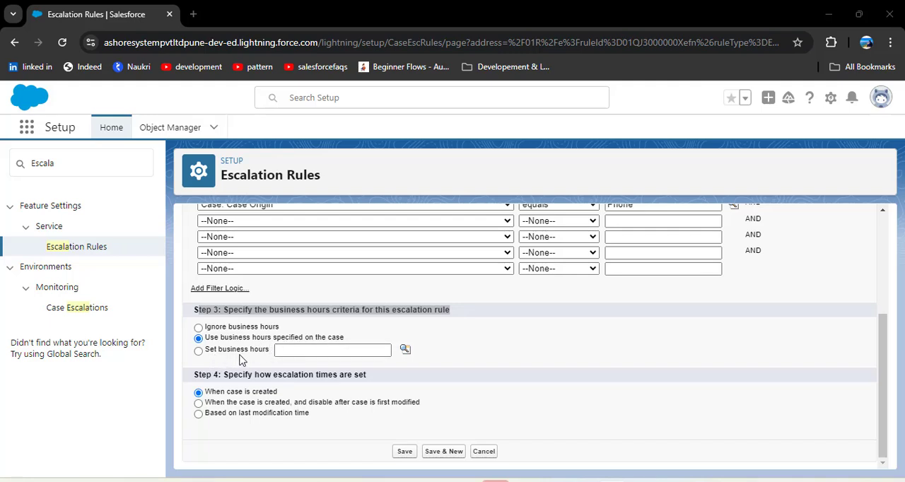
{"action": "key", "text": "alt+Tab"}
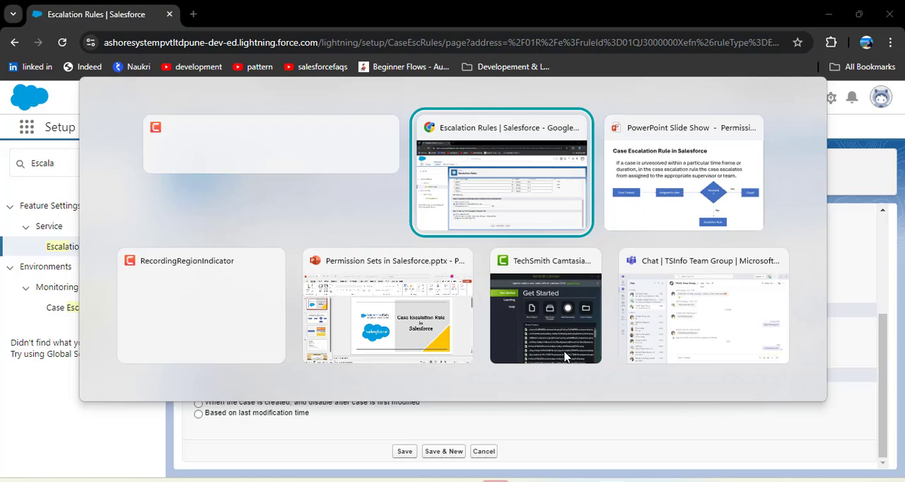
{"action": "key", "text": "alt+Tab"}
{"action": "key", "text": "Right"}
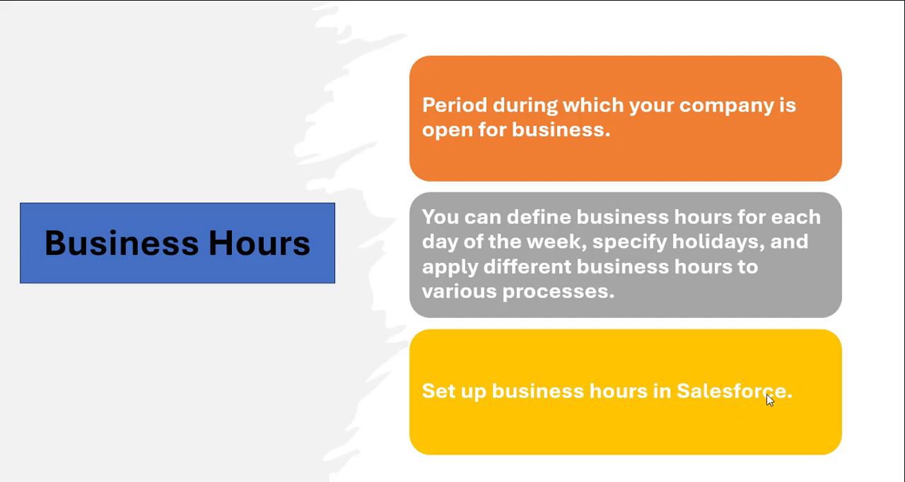
{"action": "key", "text": "alt+Tab"}
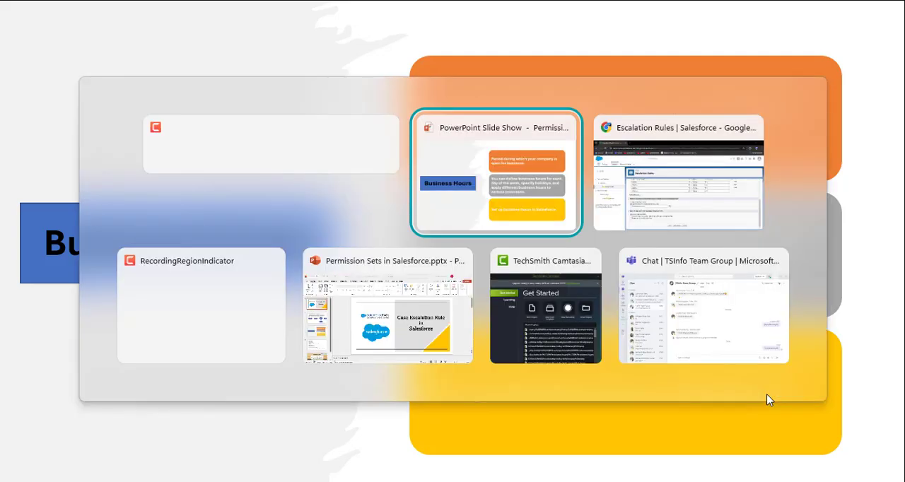
{"action": "key", "text": "alt+Tab"}
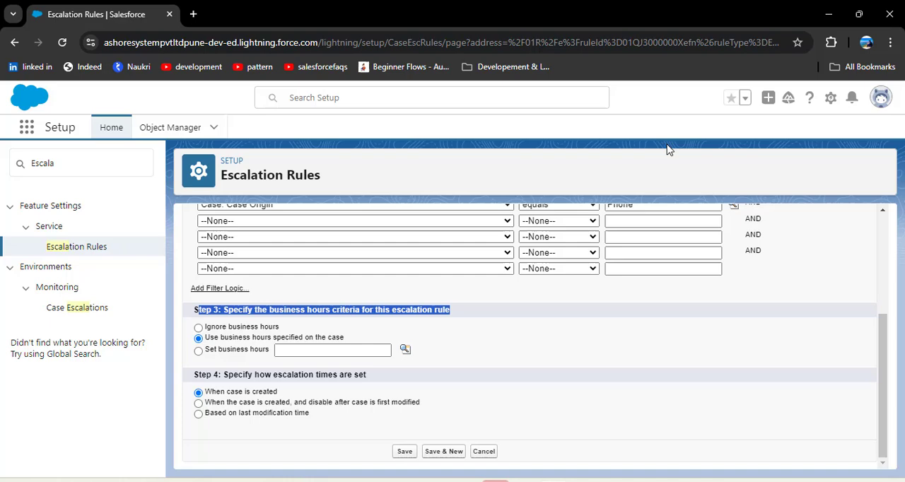
Step: Open Setup in a new browser tab and find the Business Hours page under Company Settings
{"action": "left_click", "coordinate": [831, 98]}
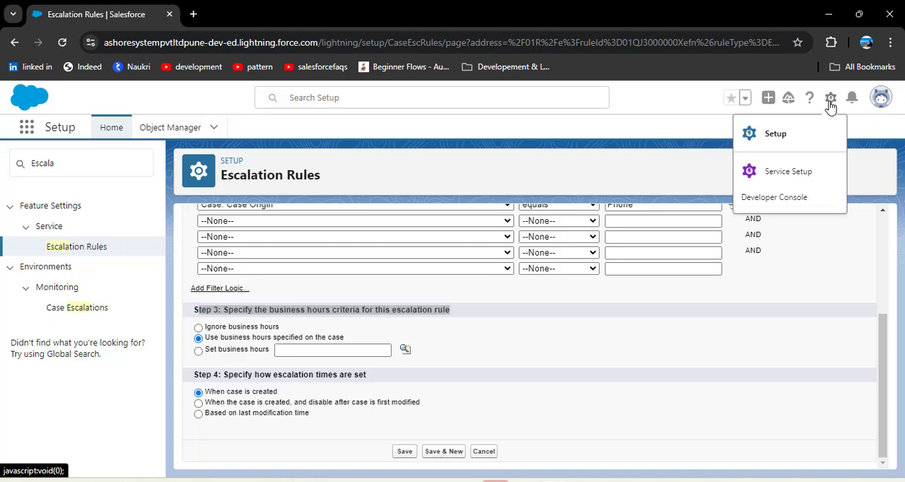
{"action": "left_click", "coordinate": [800, 135]}
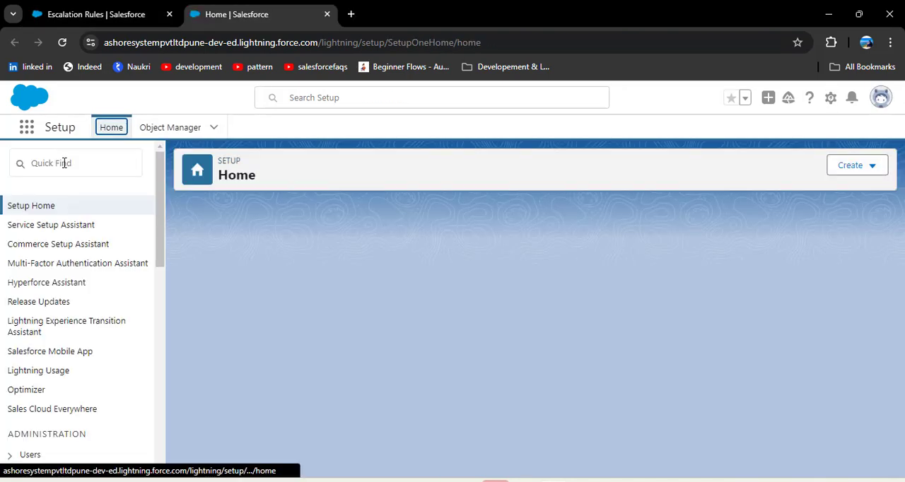
{"action": "left_click", "coordinate": [64, 163]}
{"action": "type", "text": "B"}
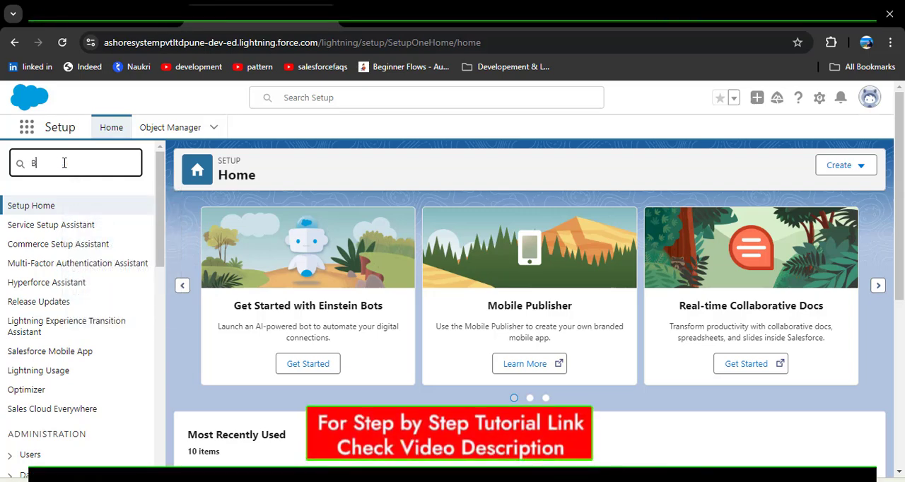
{"action": "type", "text": "usines"}
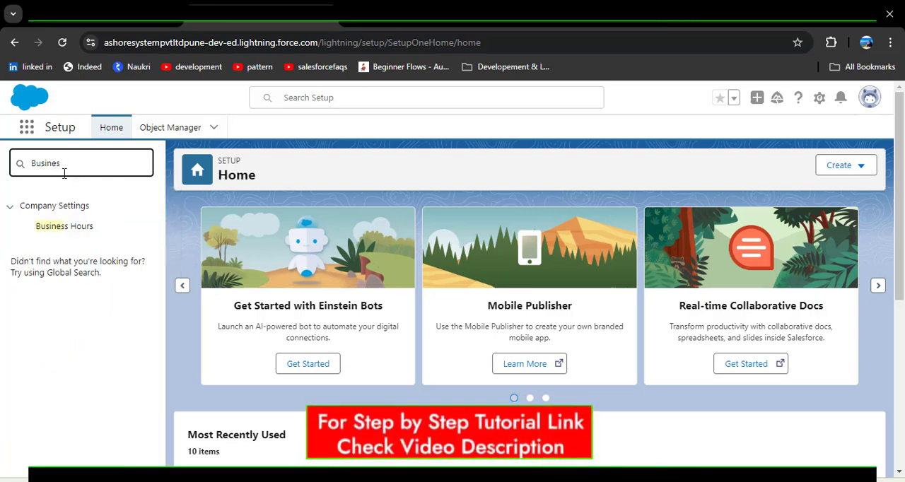
{"action": "left_click", "coordinate": [58, 228]}
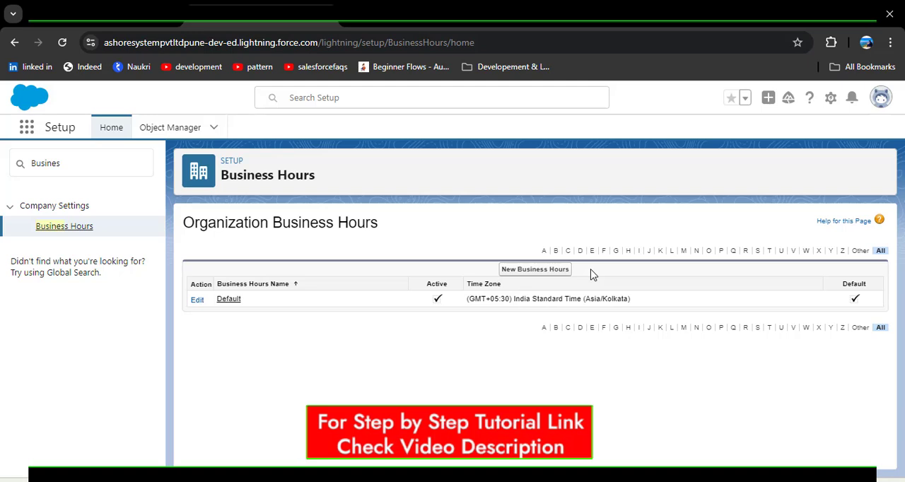
Step: Start new organization business hours named "Case Business Hours" and mark them active
{"action": "left_click", "coordinate": [535, 272]}
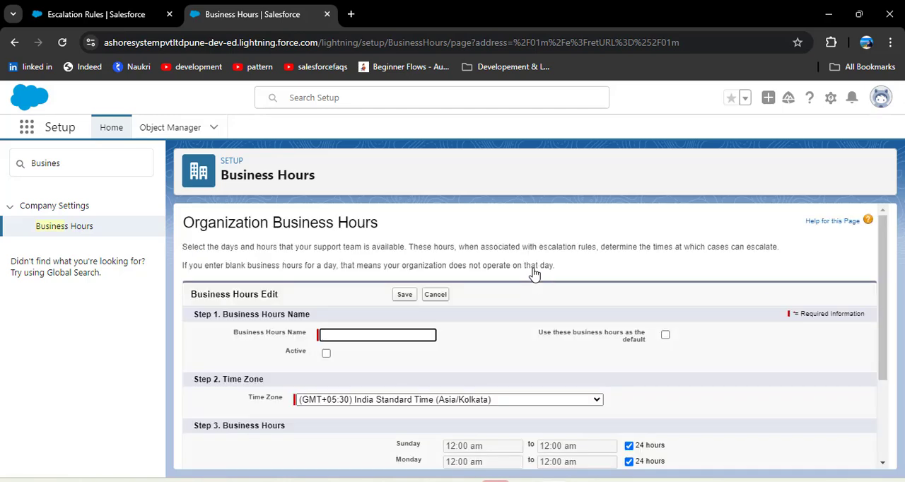
{"action": "left_click", "coordinate": [363, 333]}
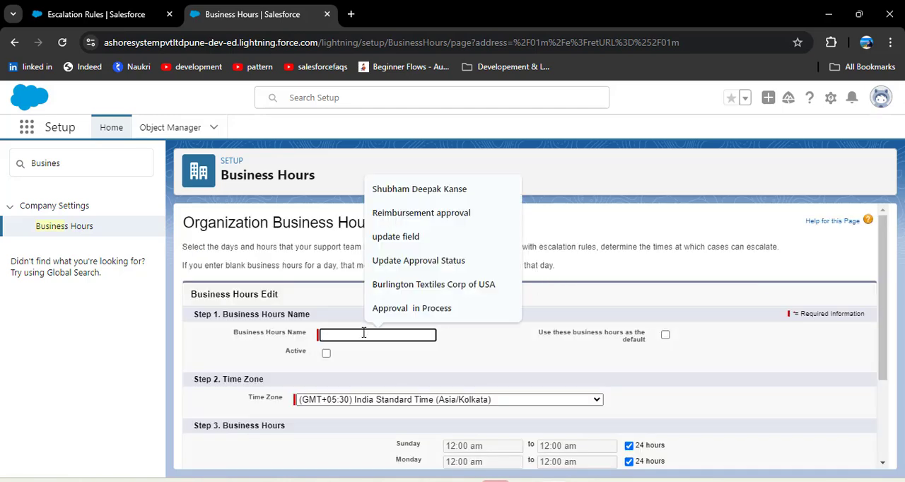
{"action": "type", "text": "Cas"}
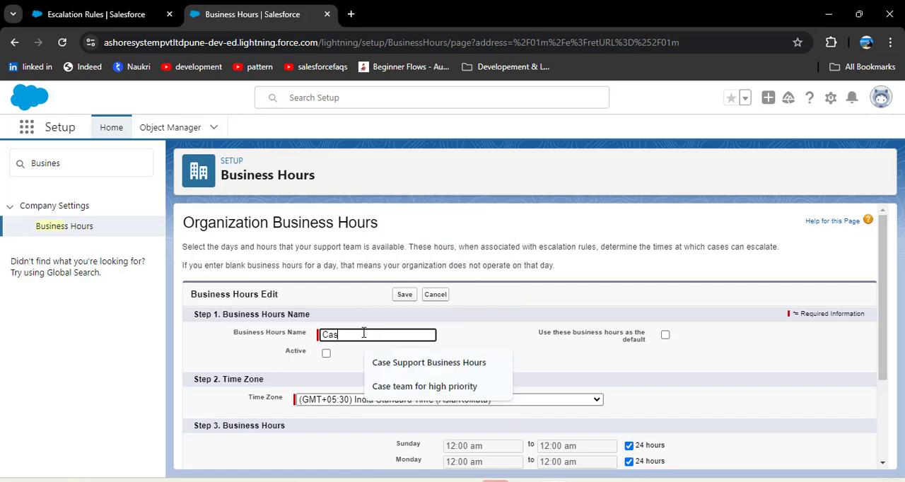
{"action": "type", "text": "e Busi"}
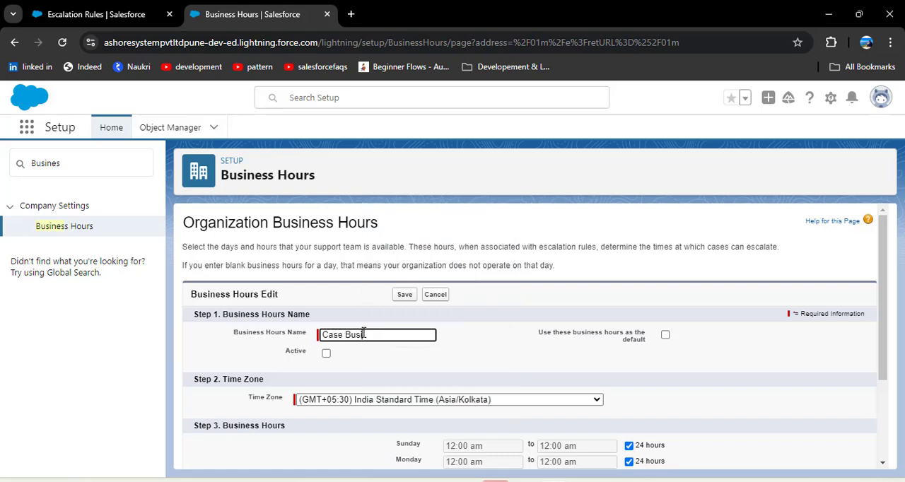
{"action": "type", "text": "ness Hours"}
{"action": "left_click", "coordinate": [327, 354]}
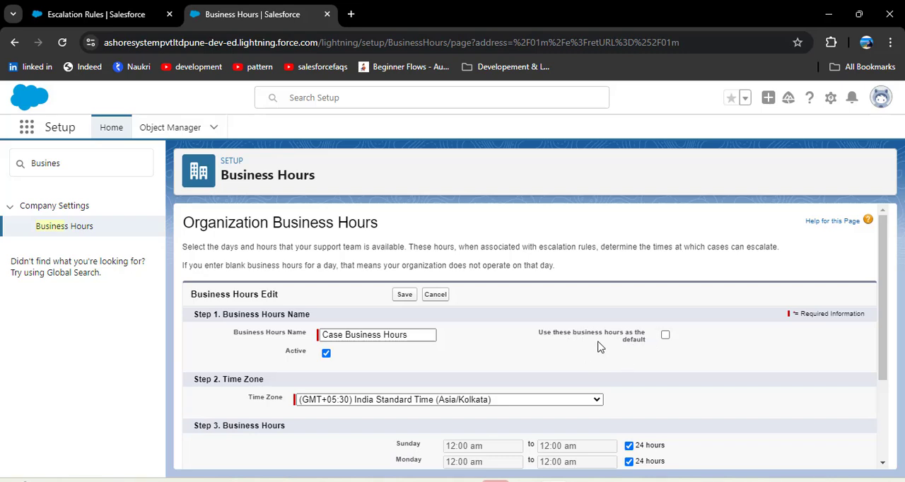
Step: Turn off the 24 hours option for Monday through Friday in the Case Business Hours schedule
{"action": "scroll", "coordinate": [444, 356], "scroll_direction": "down", "scroll_amount": 1}
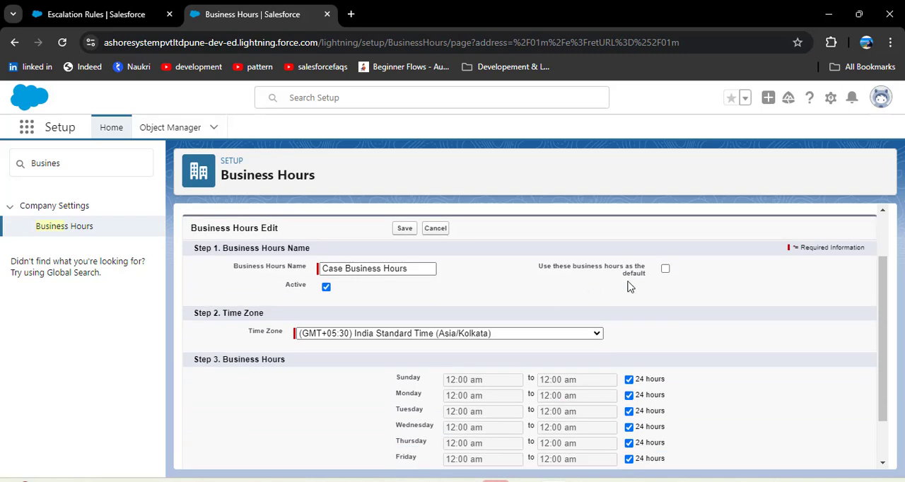
{"action": "scroll", "coordinate": [439, 312], "scroll_direction": "down", "scroll_amount": 1}
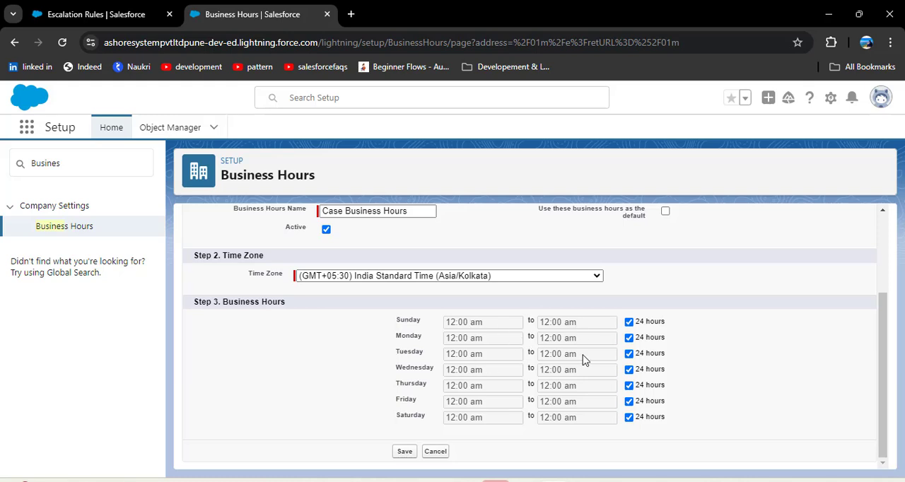
{"action": "left_click", "coordinate": [629, 337]}
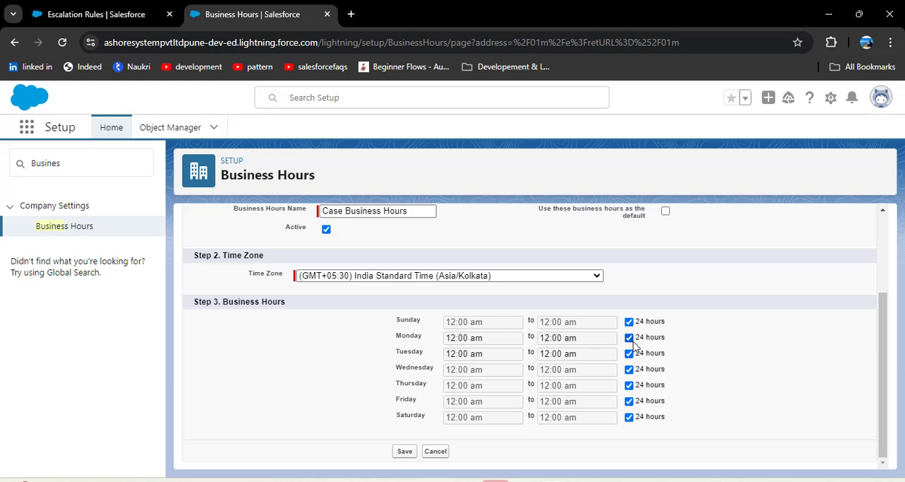
{"action": "left_click", "coordinate": [629, 353]}
{"action": "left_click", "coordinate": [629, 370]}
{"action": "left_click", "coordinate": [629, 385]}
{"action": "left_click", "coordinate": [629, 401]}
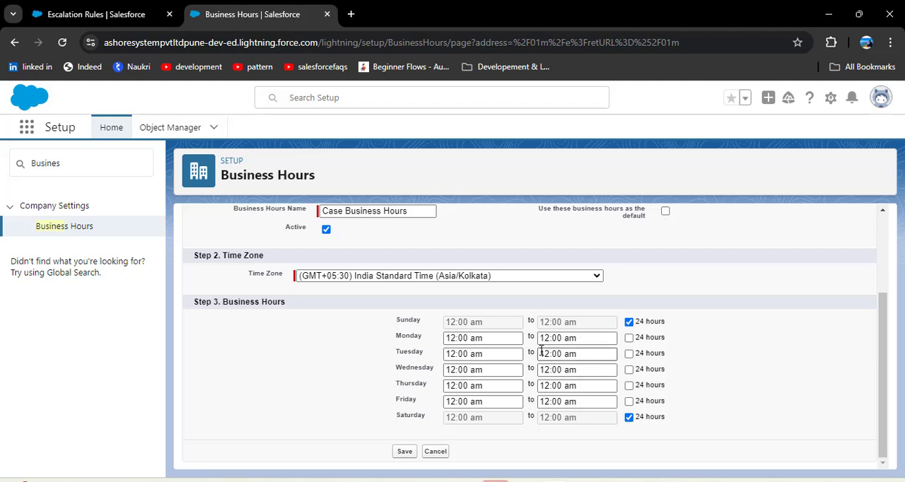
Step: Set the start time of every day from Monday to Friday to 09:00AM
{"action": "left_click", "coordinate": [505, 339]}
{"action": "key", "text": "ctrl+a"}
{"action": "key", "text": "BackSpace"}
{"action": "type", "text": "09:"}
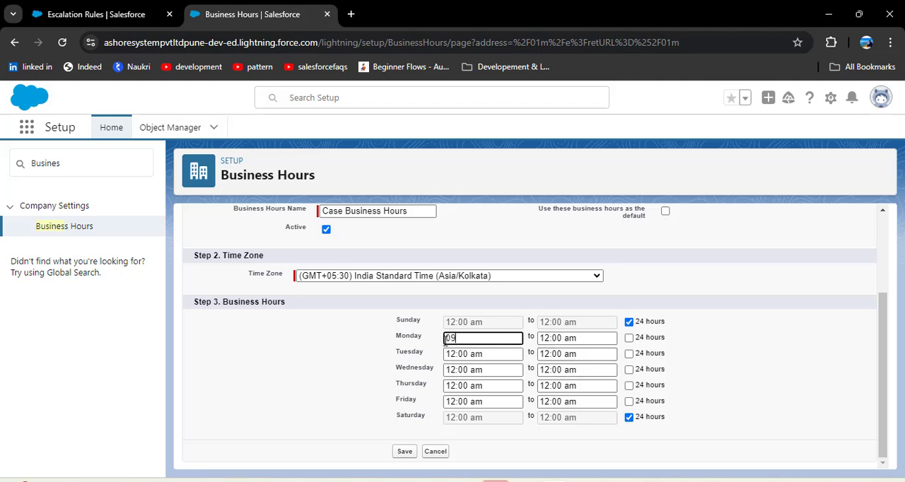
{"action": "type", "text": "00AM"}
{"action": "left_click_drag", "start_coordinate": [484, 340], "coordinate": [406, 340]}
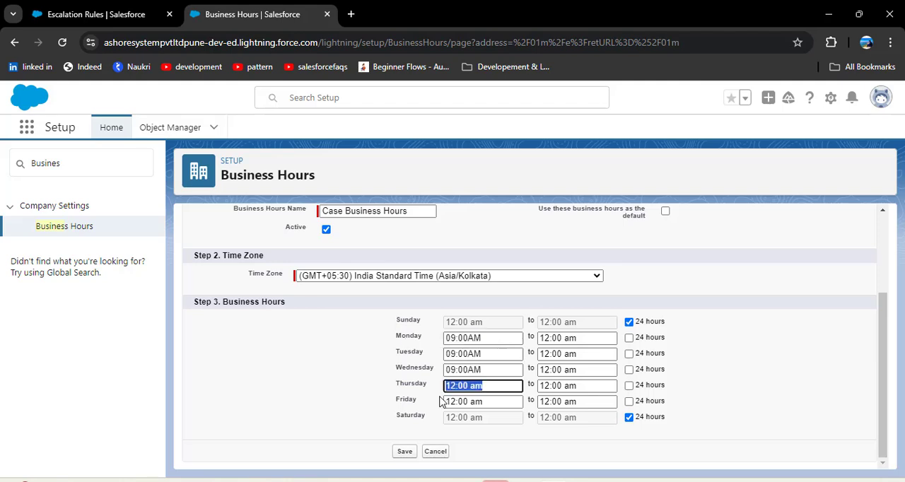
{"action": "type", "text": "09:00AM"}
{"action": "key", "text": "Tab"}
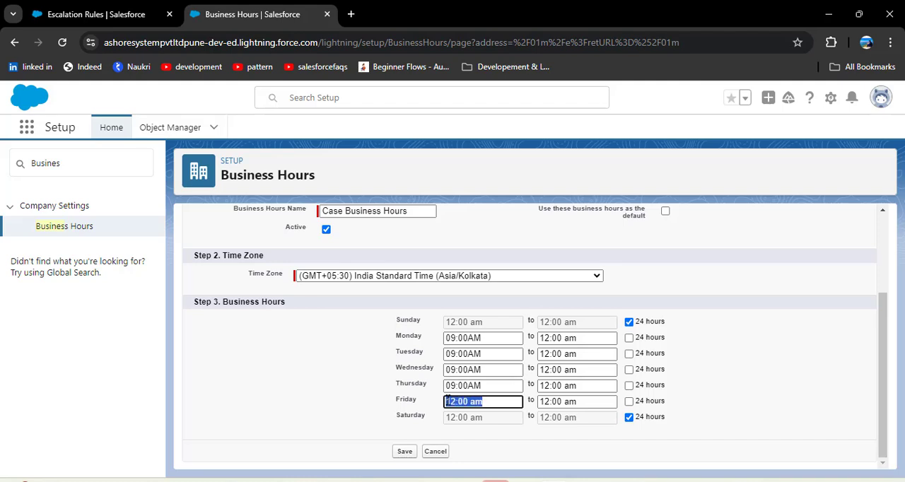
{"action": "type", "text": "09:00AM"}
Step: Set the Monday to Friday end times to 06:00PM, turn off 24 hours for Saturday and Sunday, and save the business hours
{"action": "left_click_drag", "start_coordinate": [580, 338], "coordinate": [530, 344]}
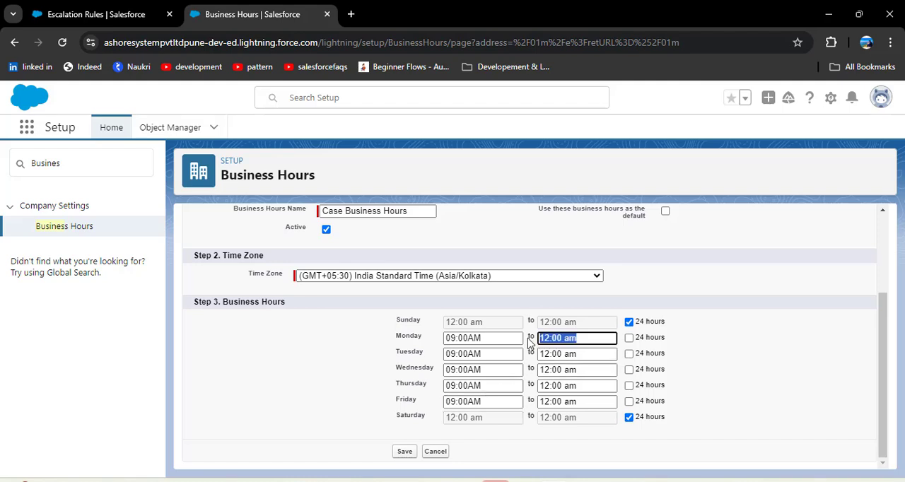
{"action": "type", "text": "06"}
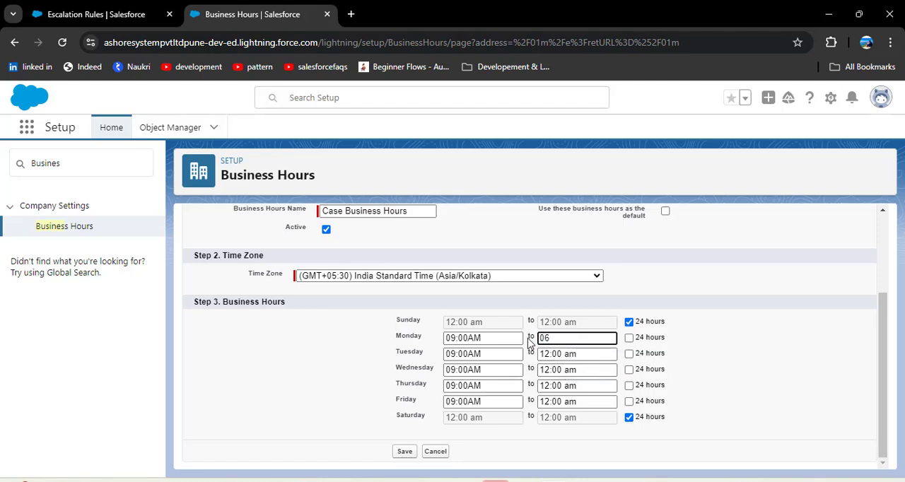
{"action": "type", "text": ":00PM"}
{"action": "left_click_drag", "start_coordinate": [584, 338], "coordinate": [495, 339]}
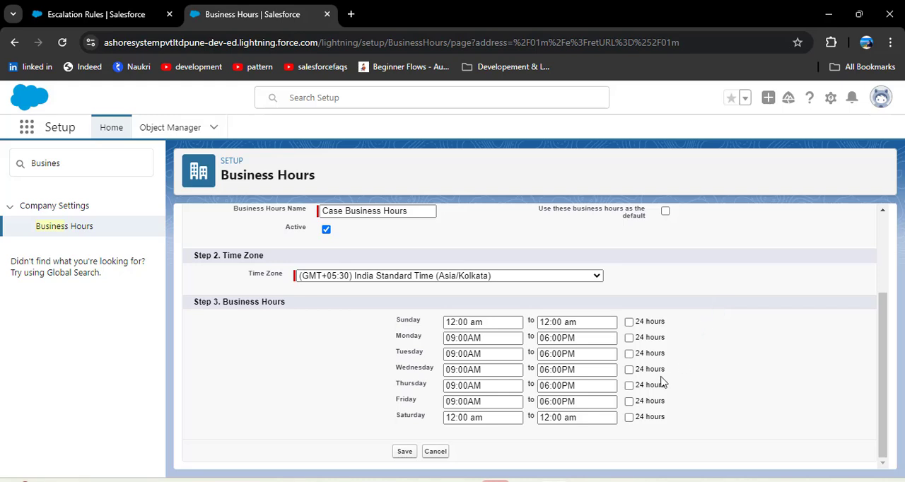
{"action": "left_click", "coordinate": [405, 451]}
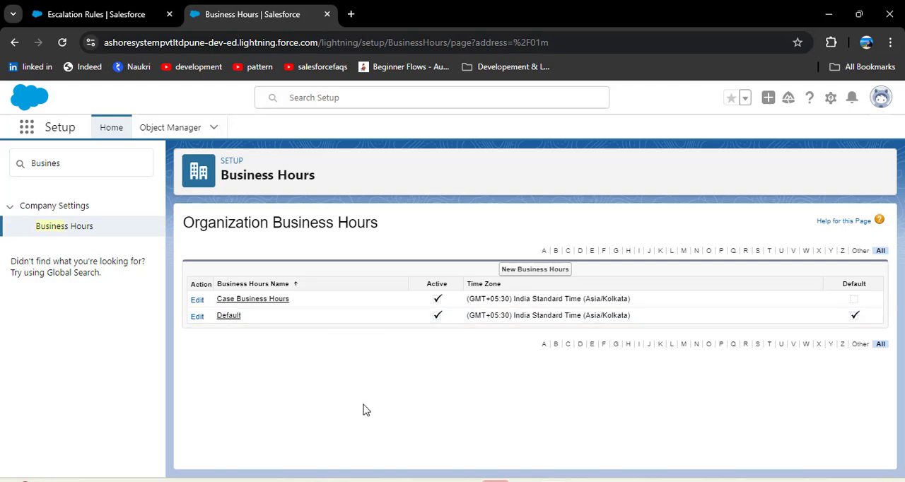
Step: Compare the Business Hours list with the escalation rule entry's business hours criteria, and switch to the "For Example" slide in PowerPoint
{"action": "left_click", "coordinate": [90, 12]}
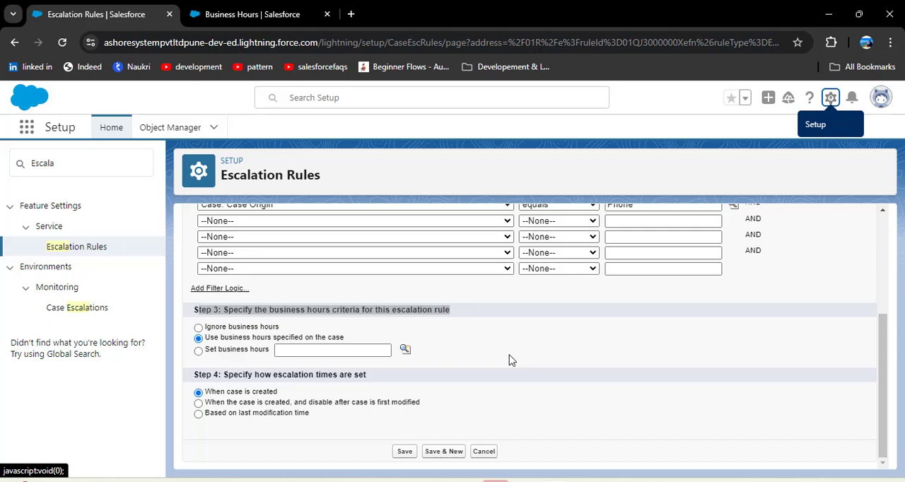
{"action": "left_click", "coordinate": [263, 13]}
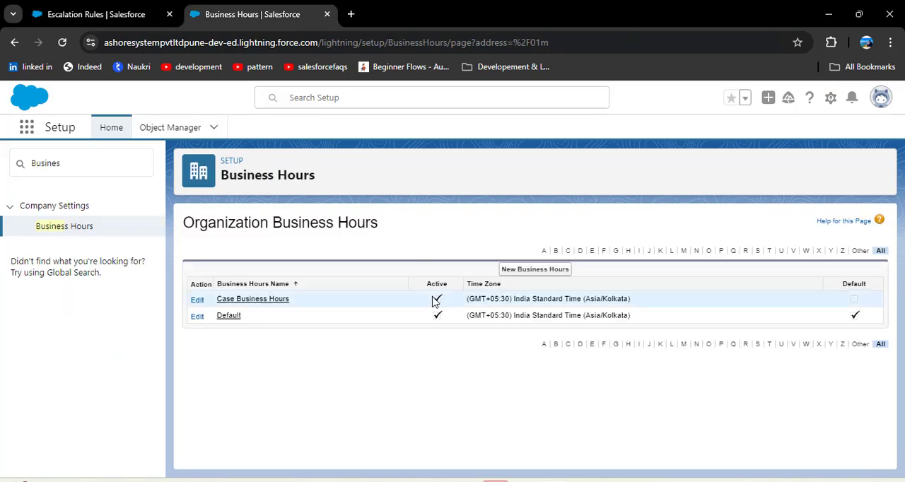
{"action": "left_click", "coordinate": [97, 14]}
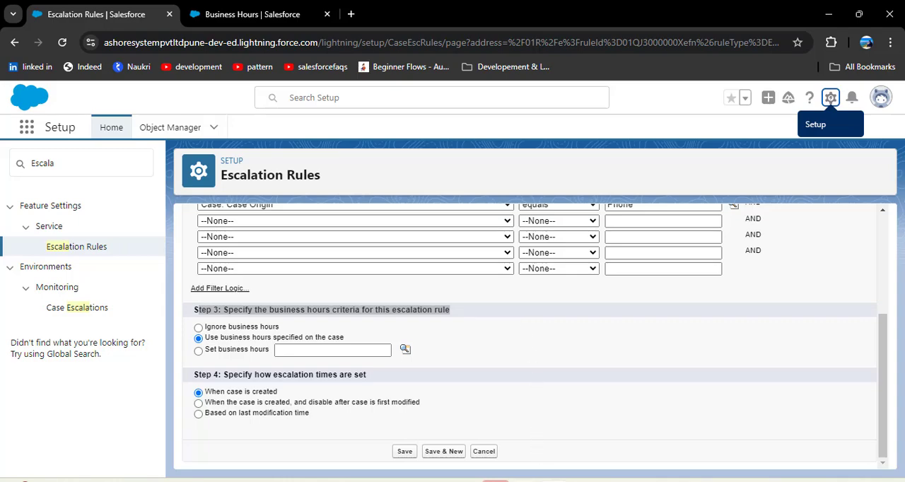
{"action": "mouse_move", "coordinate": [496, 481]}
{"action": "left_click", "coordinate": [497, 436]}
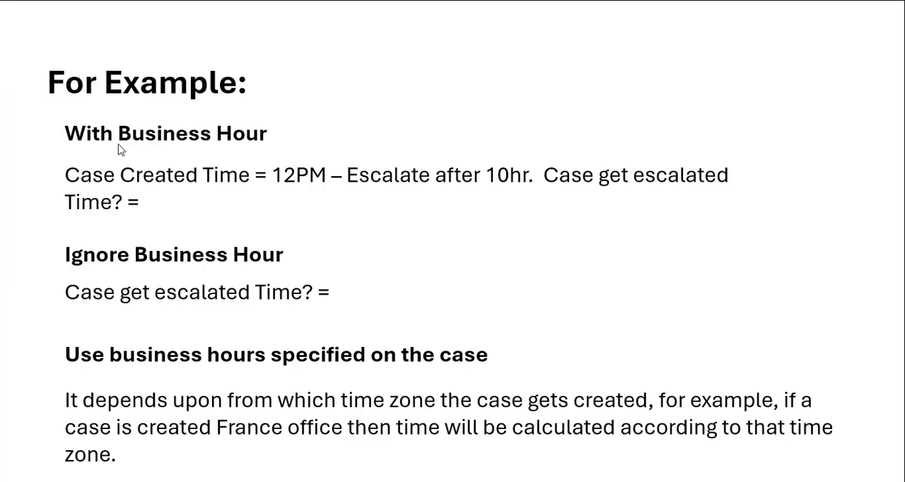
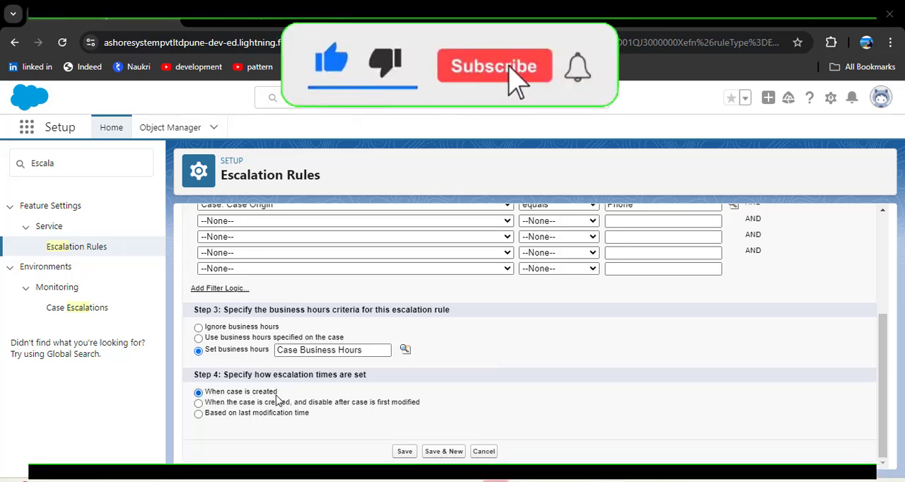
Step: Save the phone-origin rule entry that uses Case Business Hours
{"action": "left_click", "coordinate": [405, 452]}
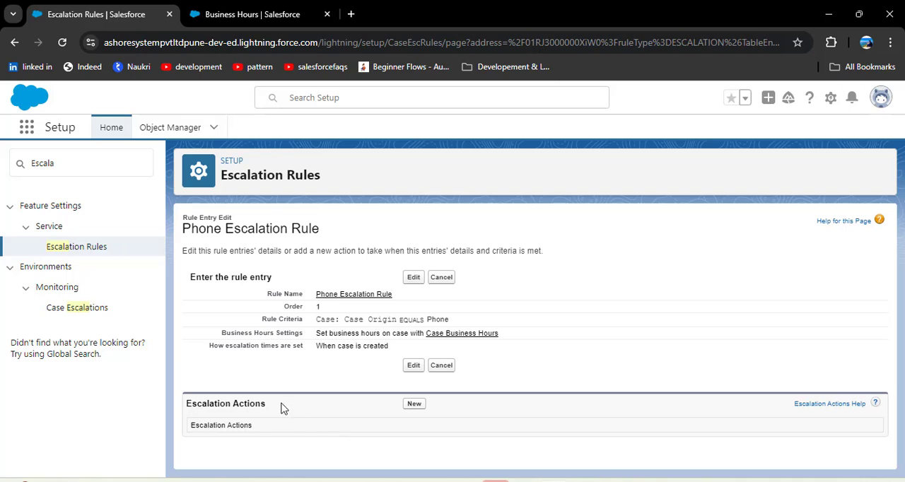
{"action": "left_click_drag", "start_coordinate": [274, 405], "coordinate": [181, 404]}
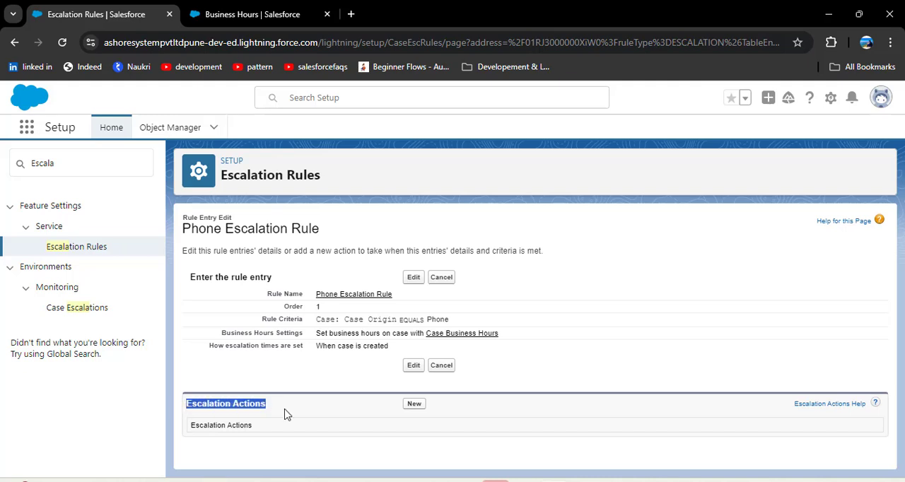
{"action": "left_click", "coordinate": [319, 421]}
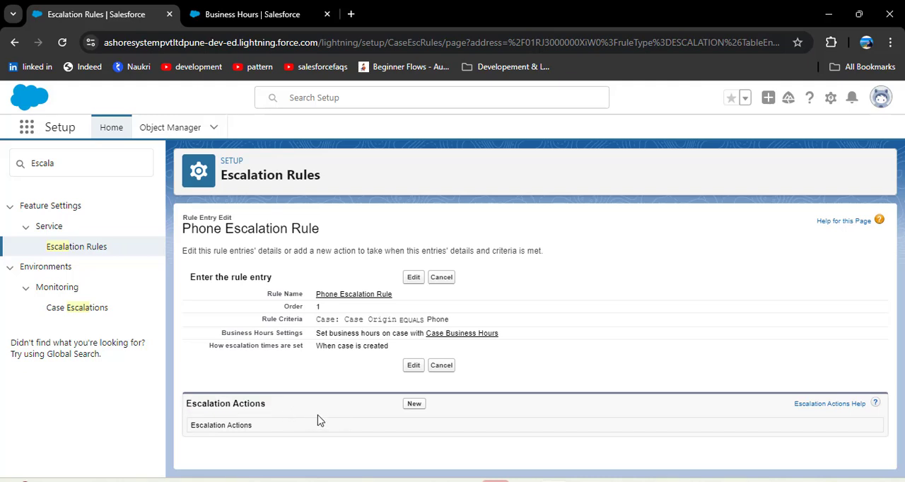
Step: Create a new escalation action for the rule entry and set Age Over to 10 hours and 0 minutes
{"action": "left_click", "coordinate": [415, 404]}
{"action": "left_click", "coordinate": [362, 302]}
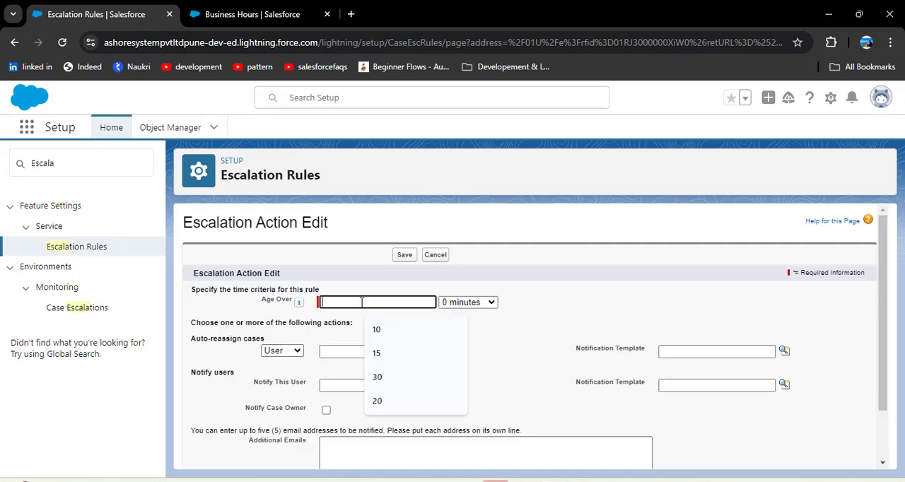
{"action": "left_click_drag", "start_coordinate": [258, 304], "coordinate": [288, 302]}
{"action": "left_click", "coordinate": [410, 304]}
{"action": "type", "text": "10"}
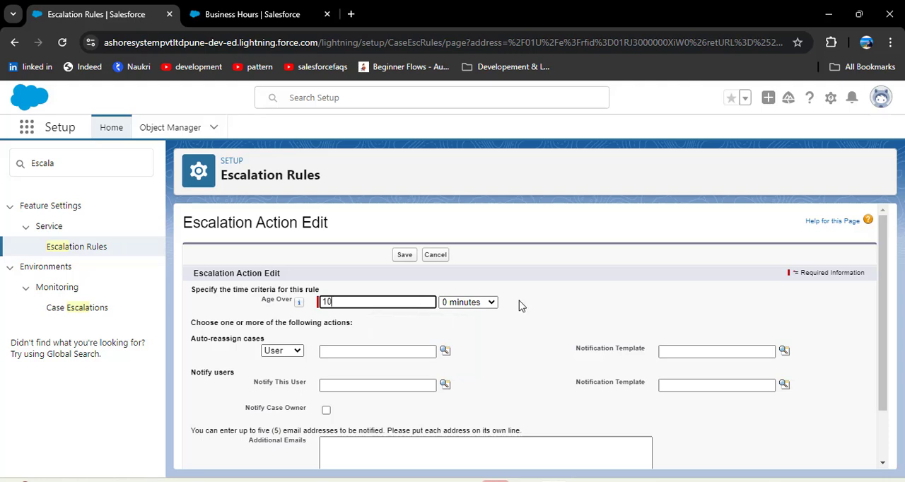
{"action": "left_click", "coordinate": [484, 308]}
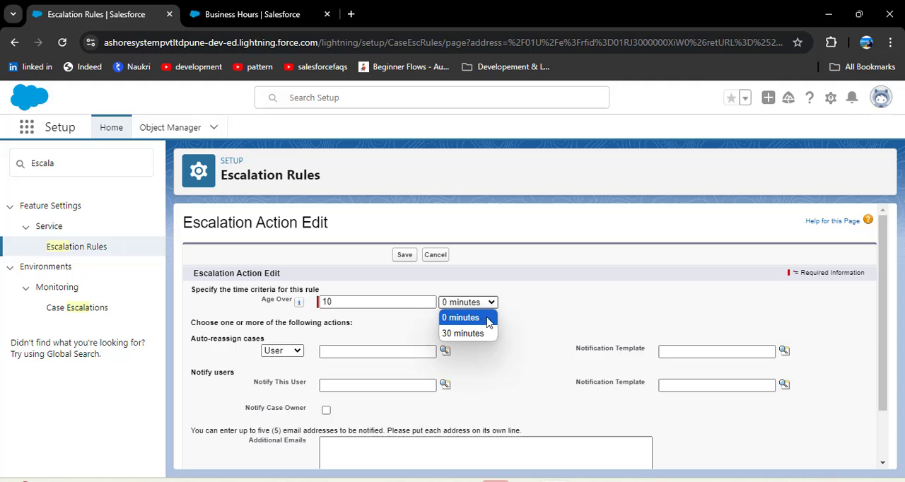
{"action": "left_click", "coordinate": [553, 299]}
{"action": "scroll", "coordinate": [225, 296], "scroll_direction": "down", "scroll_amount": 1}
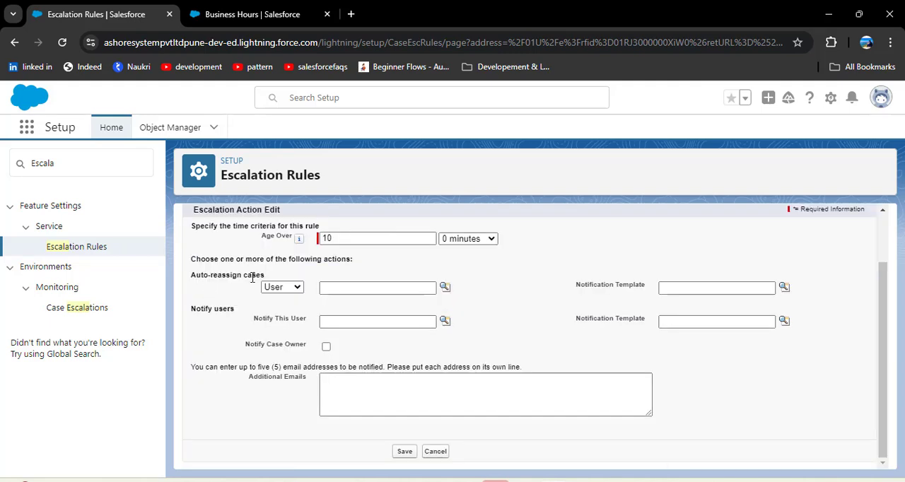
Step: Auto-reassign cases to the user with the Manager role, using the "Support: Escalated Case Notification" template
{"action": "left_click", "coordinate": [299, 288]}
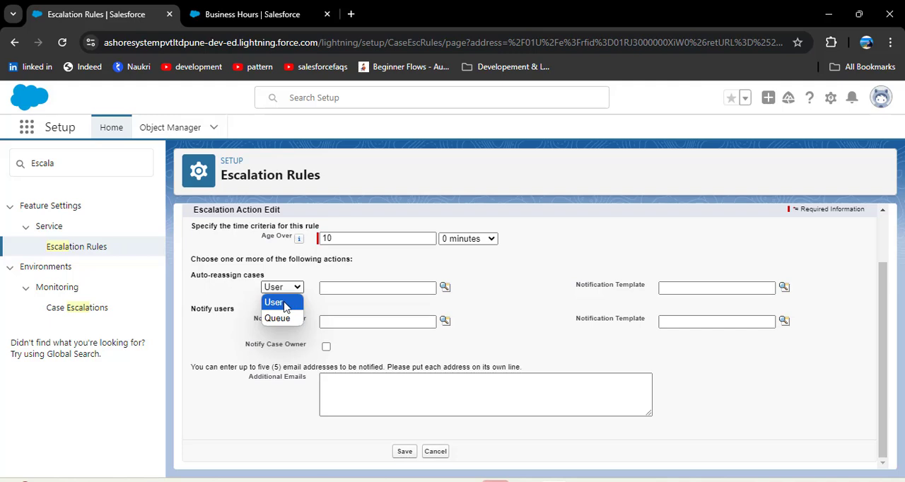
{"action": "left_click", "coordinate": [285, 303]}
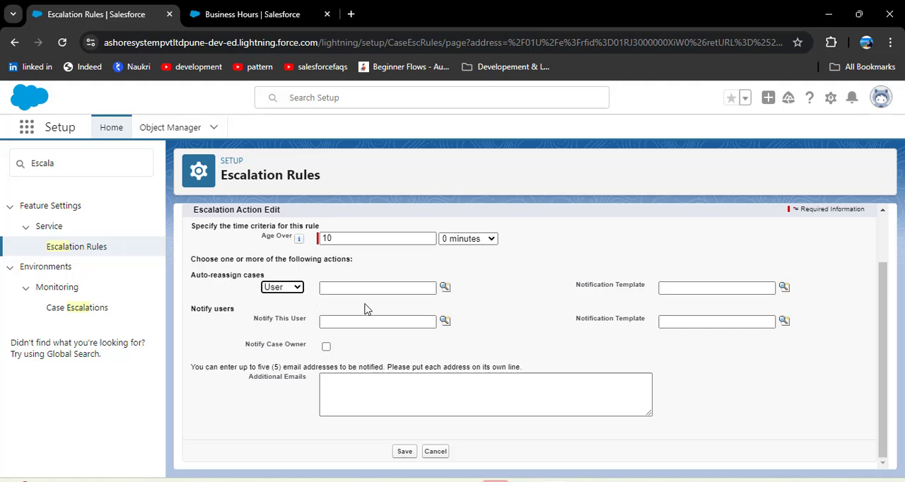
{"action": "left_click", "coordinate": [445, 289]}
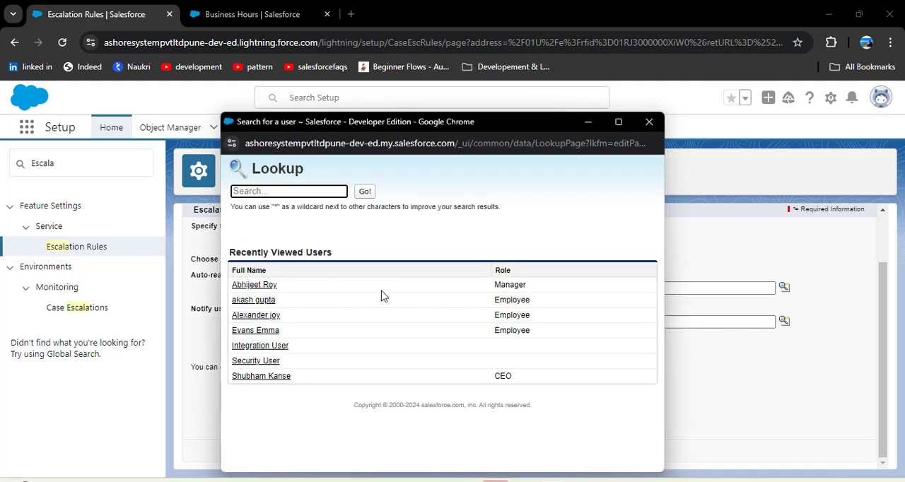
{"action": "left_click", "coordinate": [256, 285]}
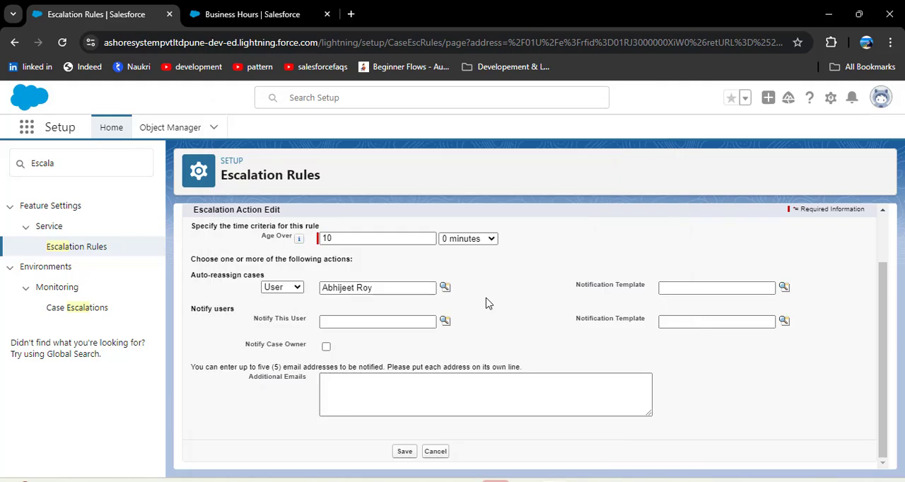
{"action": "left_click", "coordinate": [786, 288]}
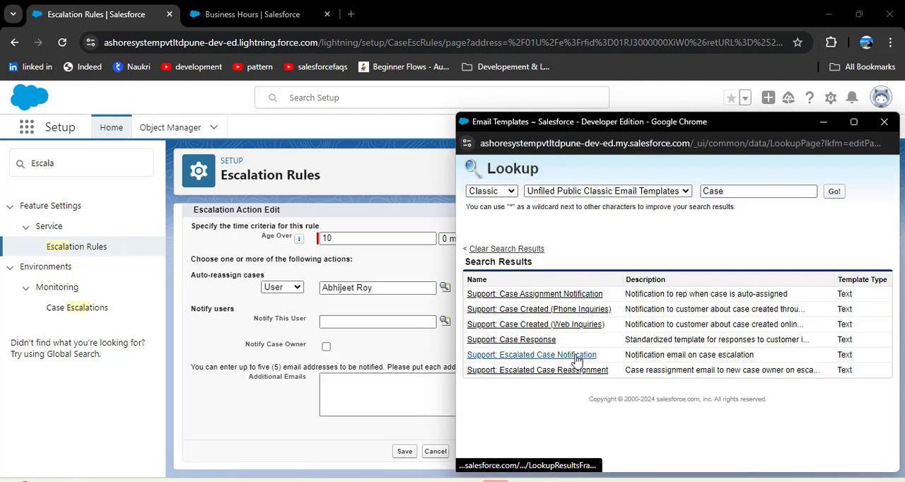
{"action": "left_click", "coordinate": [577, 356]}
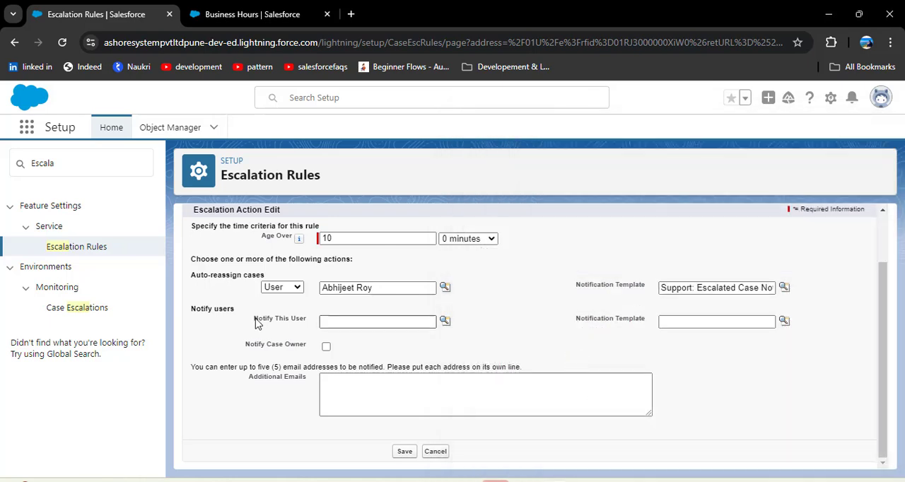
Step: Notify the user with the CEO role using the "Support: Escalated Case Reassignment" template, and save the escalation action
{"action": "left_click_drag", "start_coordinate": [254, 319], "coordinate": [309, 319]}
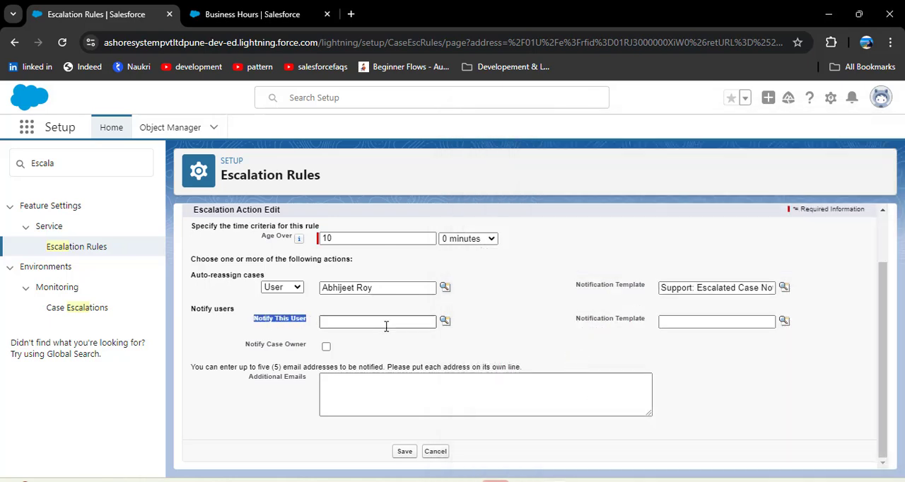
{"action": "left_click", "coordinate": [496, 322]}
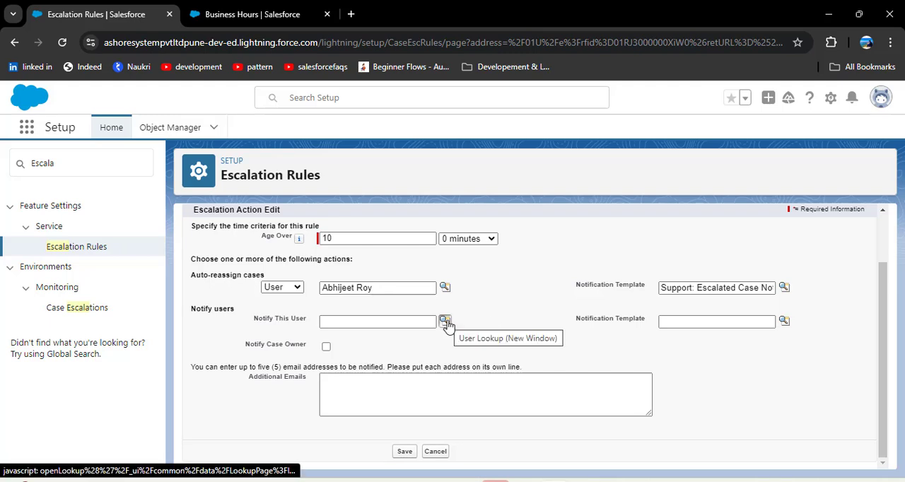
{"action": "left_click", "coordinate": [445, 321]}
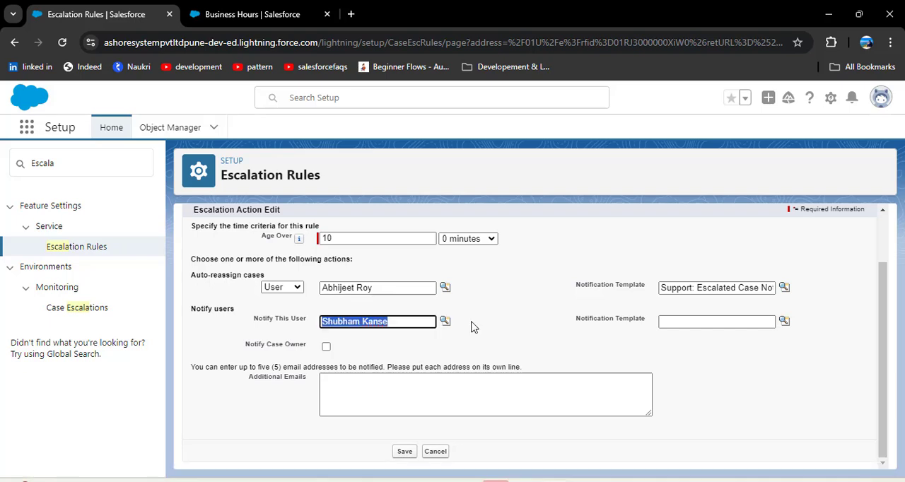
{"action": "left_click", "coordinate": [785, 321]}
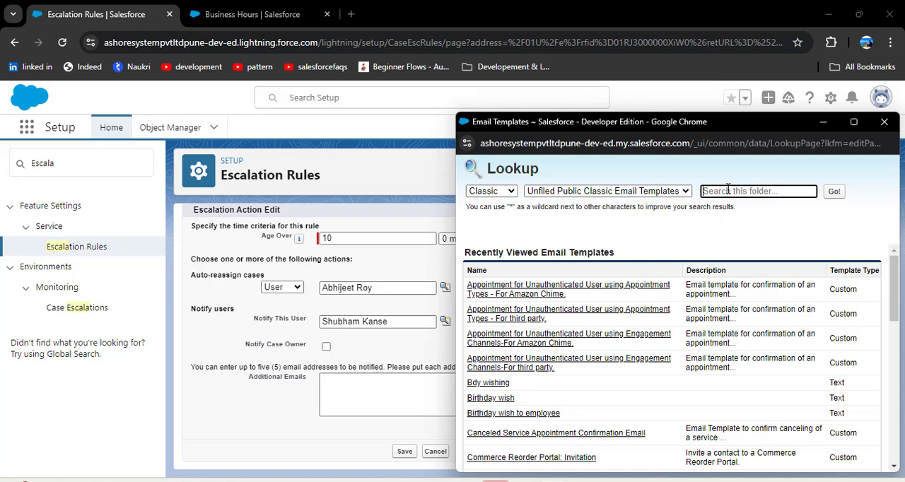
{"action": "left_click", "coordinate": [728, 190]}
{"action": "type", "text": "Case"}
{"action": "key", "text": "Return"}
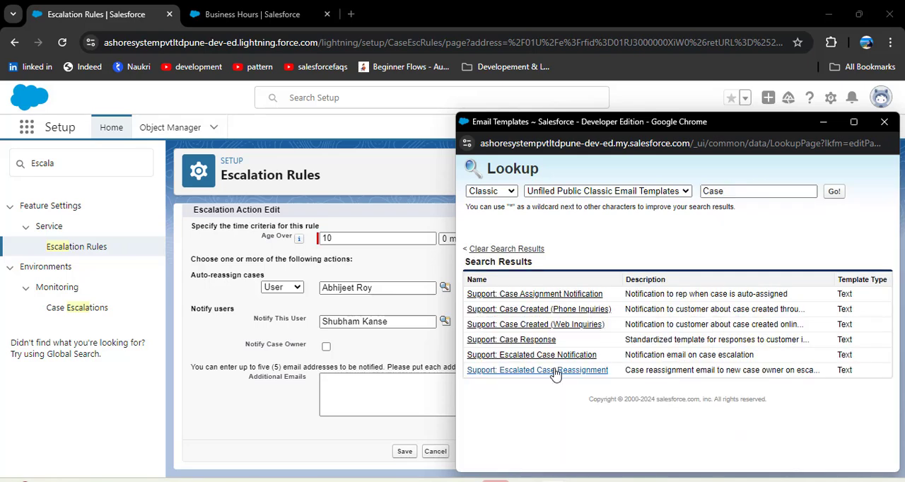
{"action": "left_click", "coordinate": [495, 370]}
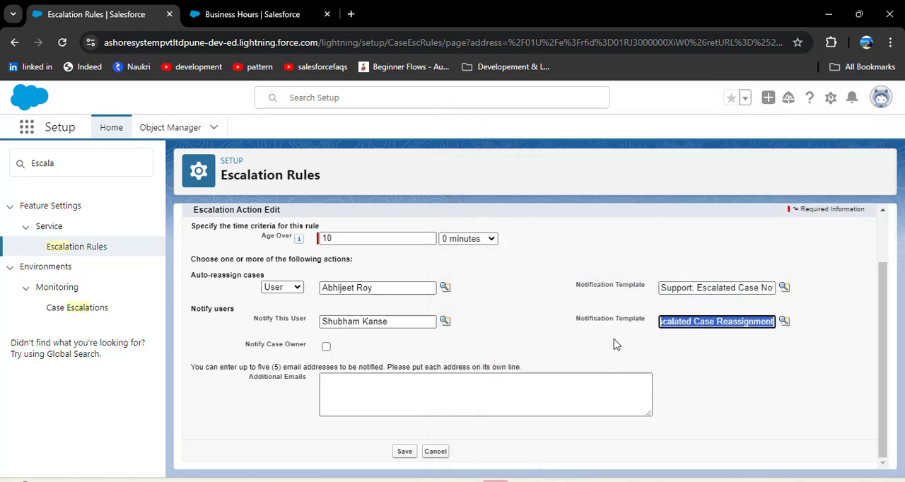
{"action": "left_click", "coordinate": [525, 307]}
{"action": "left_click", "coordinate": [334, 382]}
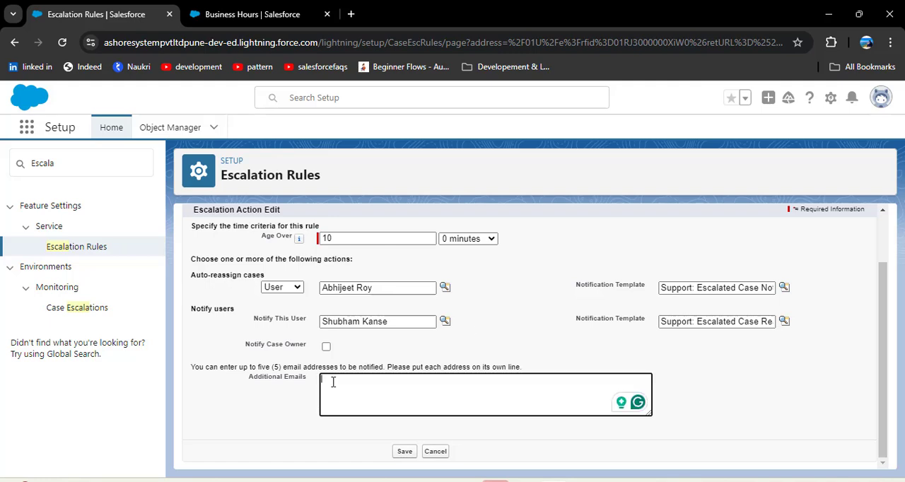
{"action": "left_click", "coordinate": [404, 453]}
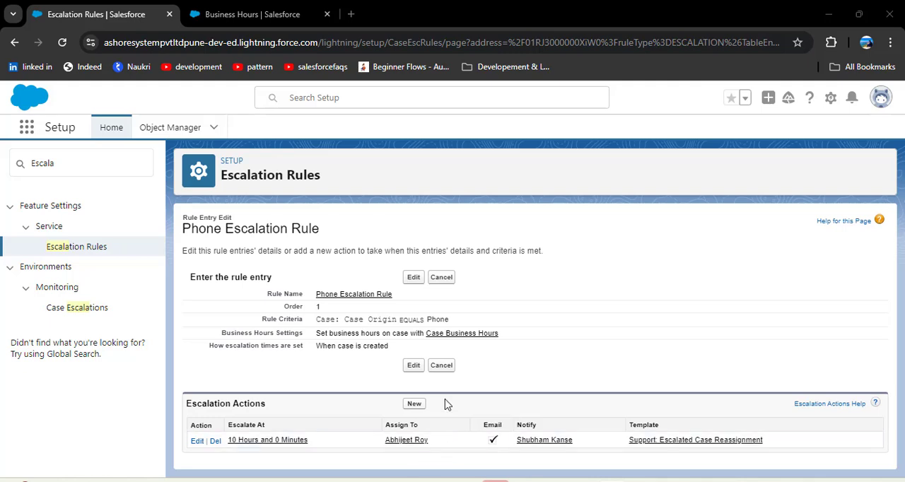
Step: Create a second escalation action with Age Over 20 hours that auto-reassigns cases to the "Case from high priority queue" queue
{"action": "left_click", "coordinate": [418, 406]}
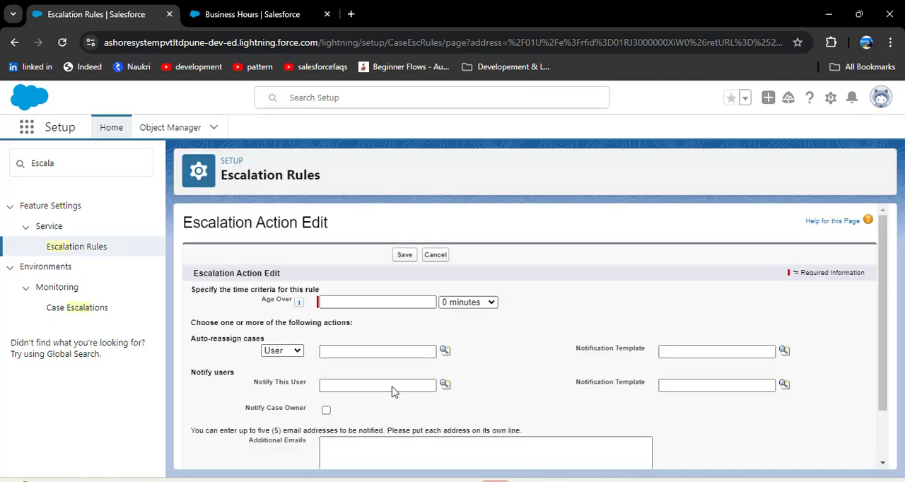
{"action": "left_click", "coordinate": [337, 302]}
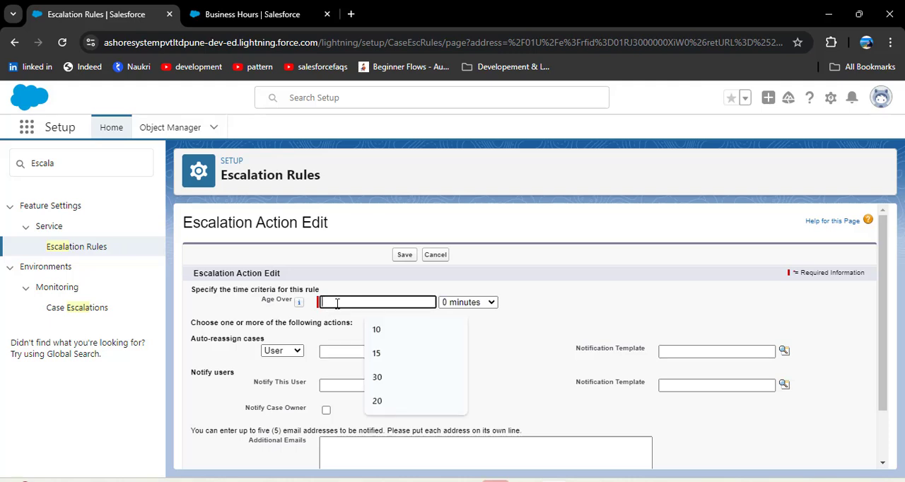
{"action": "type", "text": "20"}
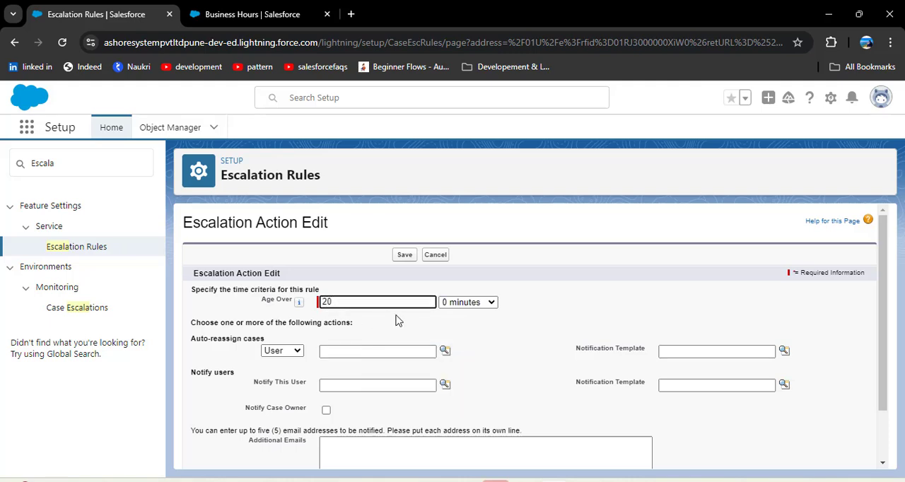
{"action": "left_click", "coordinate": [297, 351]}
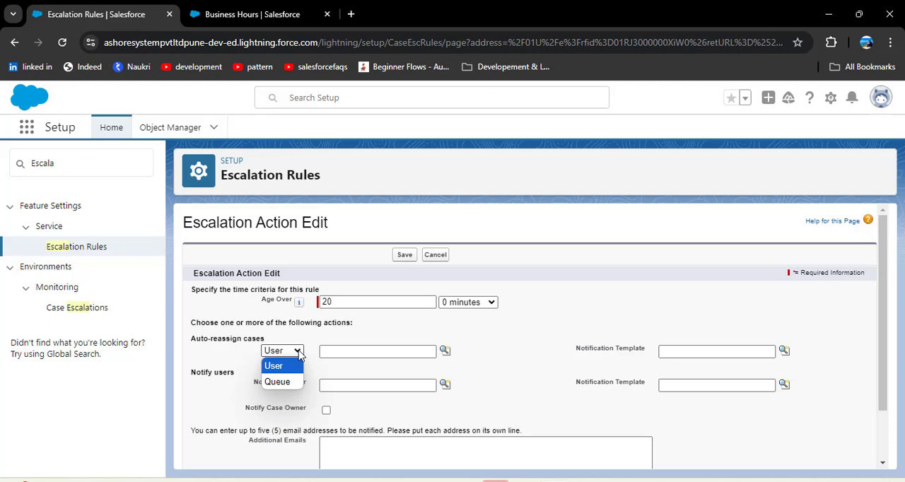
{"action": "left_click", "coordinate": [282, 382]}
{"action": "left_click", "coordinate": [445, 351]}
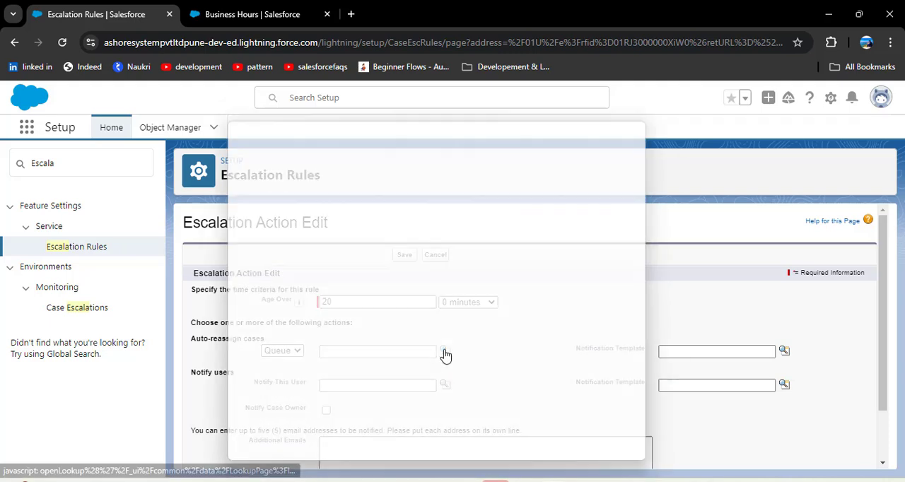
{"action": "left_click", "coordinate": [282, 299]}
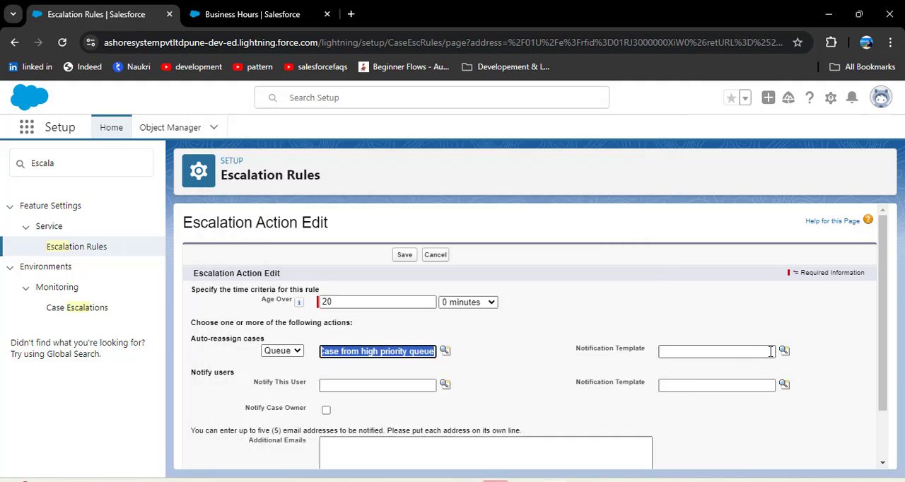
Step: Set the reassignment template to "Appointment for Unauthenticated User using Appointment Types - For third party." and save the action
{"action": "left_click", "coordinate": [784, 350]}
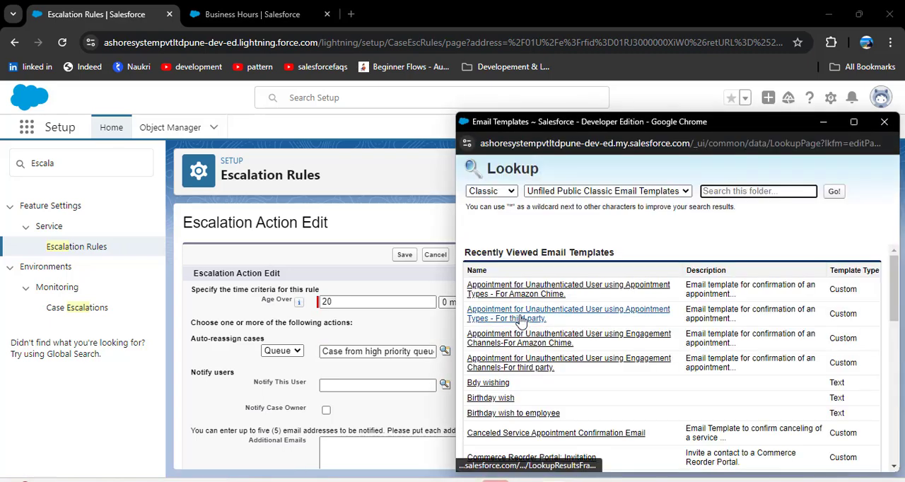
{"action": "left_click", "coordinate": [521, 262]}
{"action": "scroll", "coordinate": [425, 365], "scroll_direction": "down", "scroll_amount": 1}
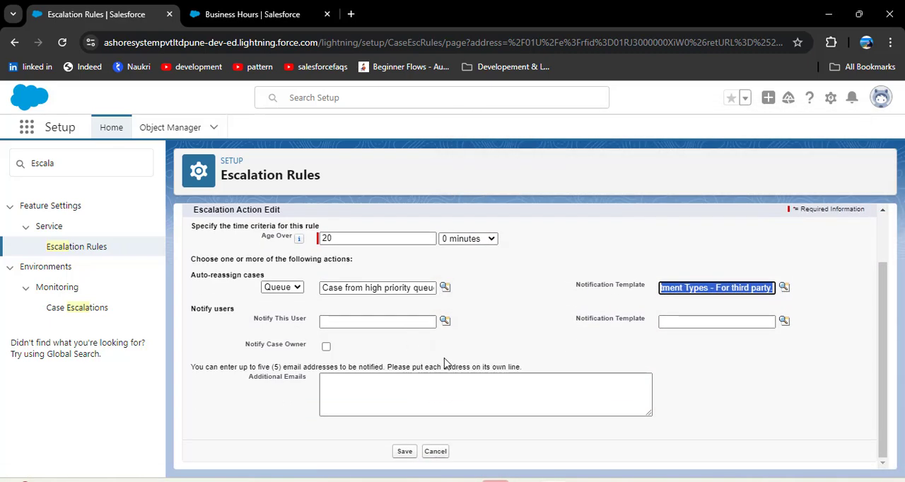
{"action": "left_click", "coordinate": [405, 451]}
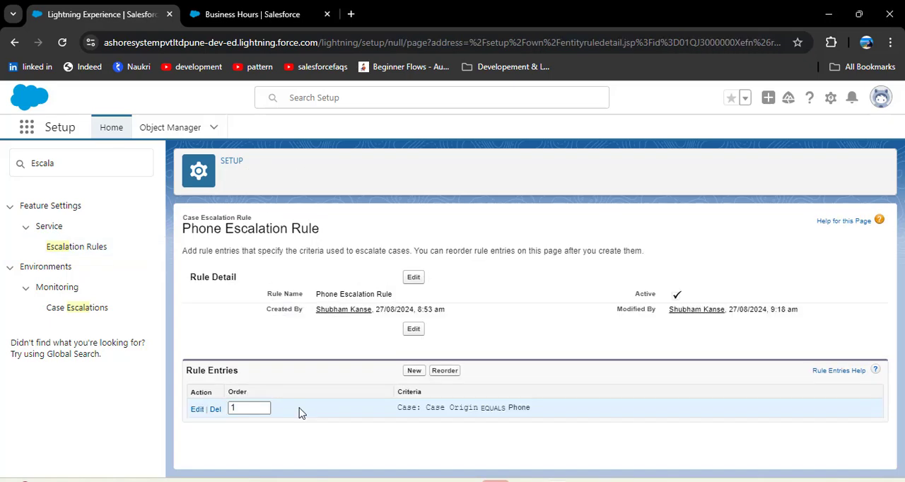
Step: Create another entry in the Phone Escalation Rule with sort order 2 and the criterion Case: Priority equals High
{"action": "left_click", "coordinate": [414, 371]}
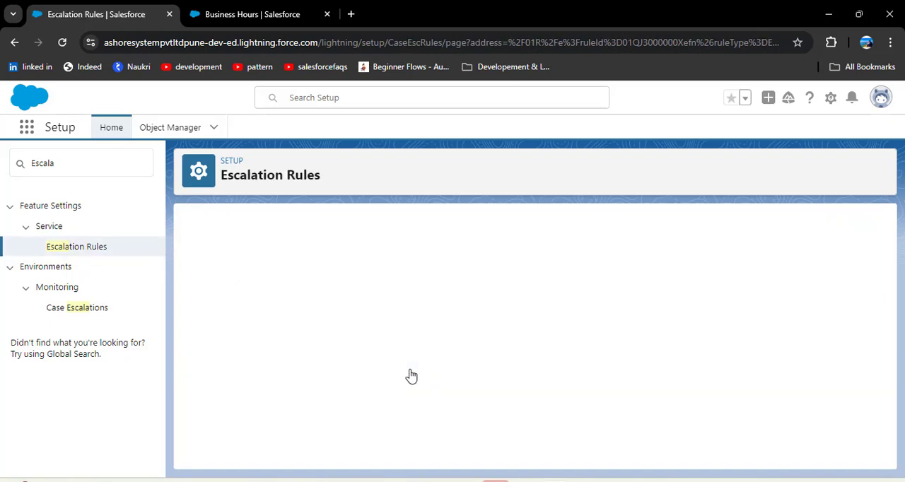
{"action": "scroll", "coordinate": [474, 308], "scroll_direction": "up", "scroll_amount": 2}
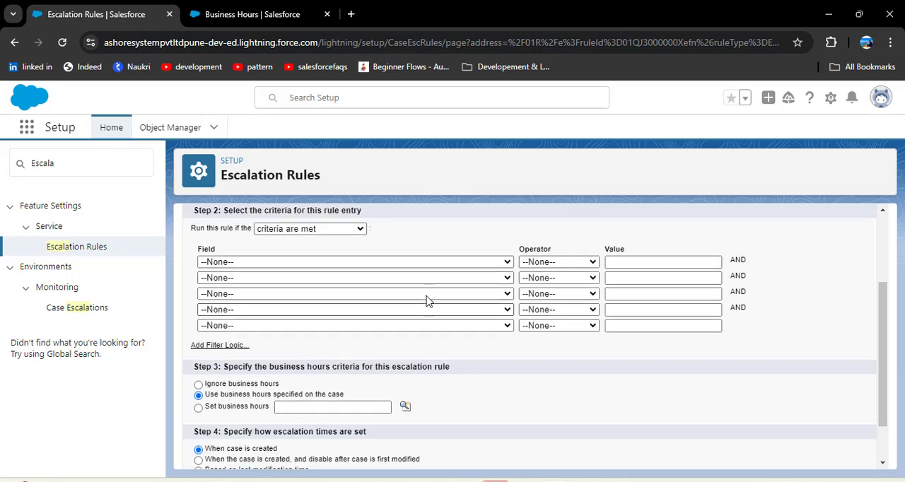
{"action": "left_click", "coordinate": [347, 233]}
{"action": "left_click", "coordinate": [340, 320]}
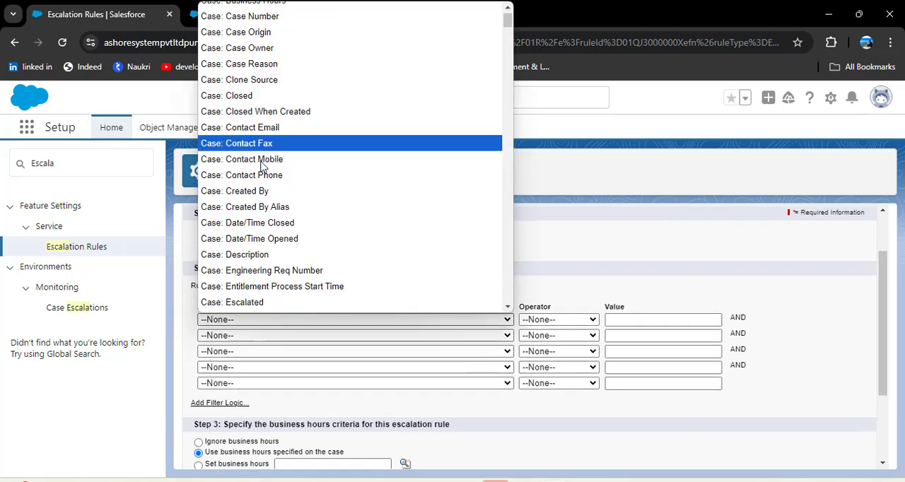
{"action": "scroll", "coordinate": [262, 170], "scroll_direction": "down", "scroll_amount": 4}
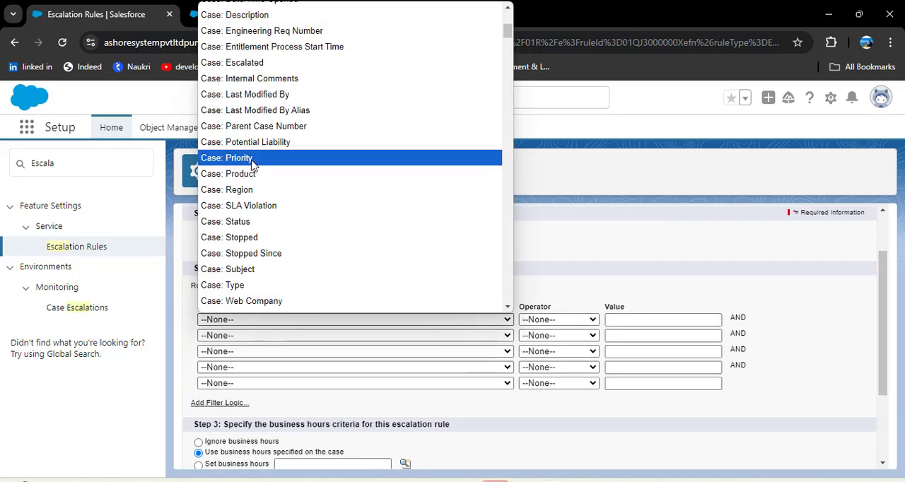
{"action": "left_click", "coordinate": [249, 158]}
{"action": "left_click", "coordinate": [581, 319]}
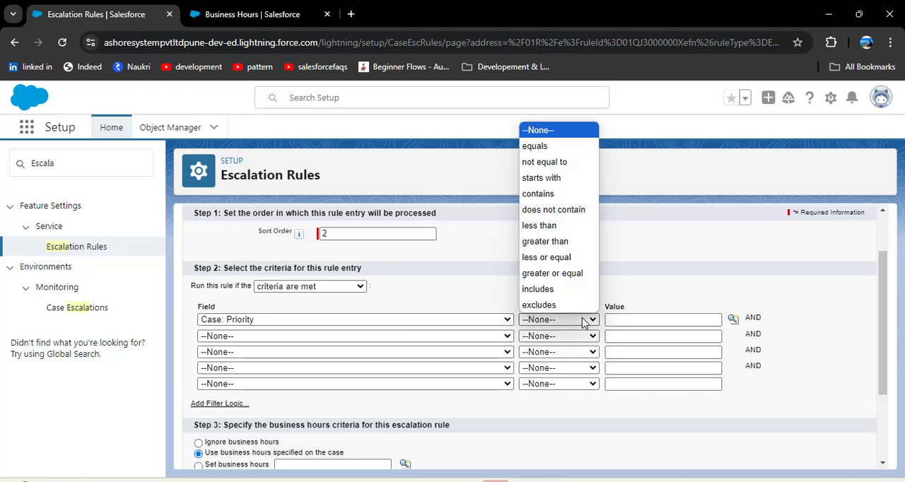
{"action": "left_click", "coordinate": [537, 147]}
{"action": "left_click", "coordinate": [734, 319]}
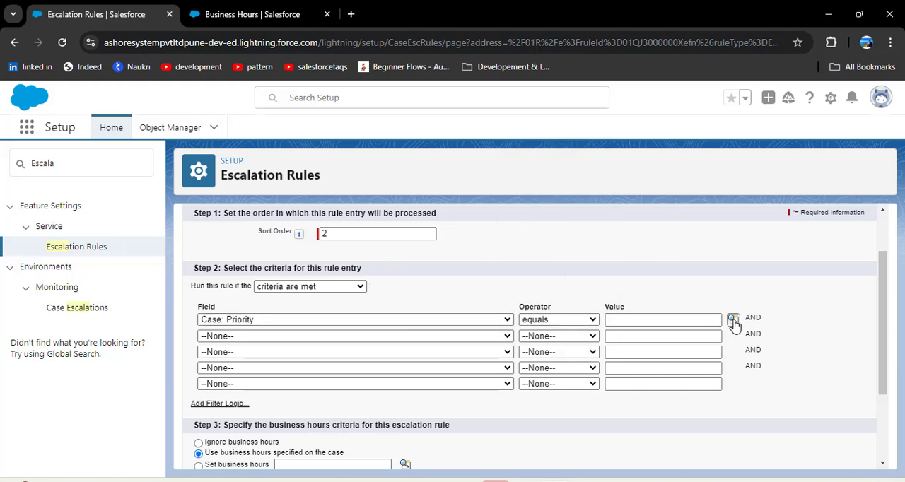
{"action": "left_click", "coordinate": [23, 135]}
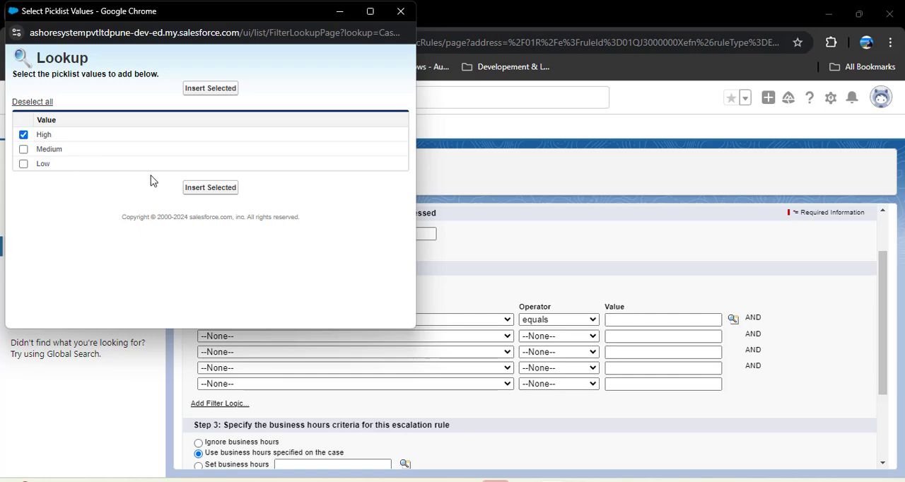
{"action": "left_click", "coordinate": [210, 188]}
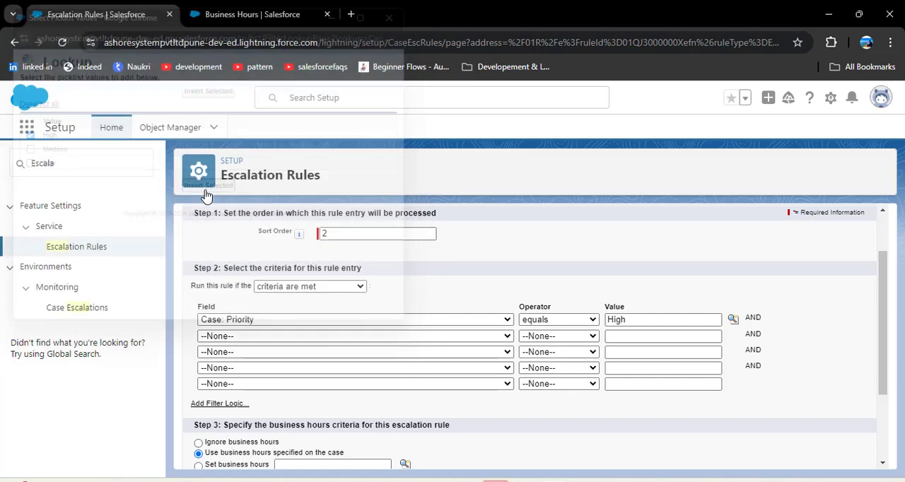
Step: Set the rule entry to ignore business hours, keeping escalation times based on when the case is created, and save it
{"action": "scroll", "coordinate": [380, 364], "scroll_direction": "down", "scroll_amount": 2}
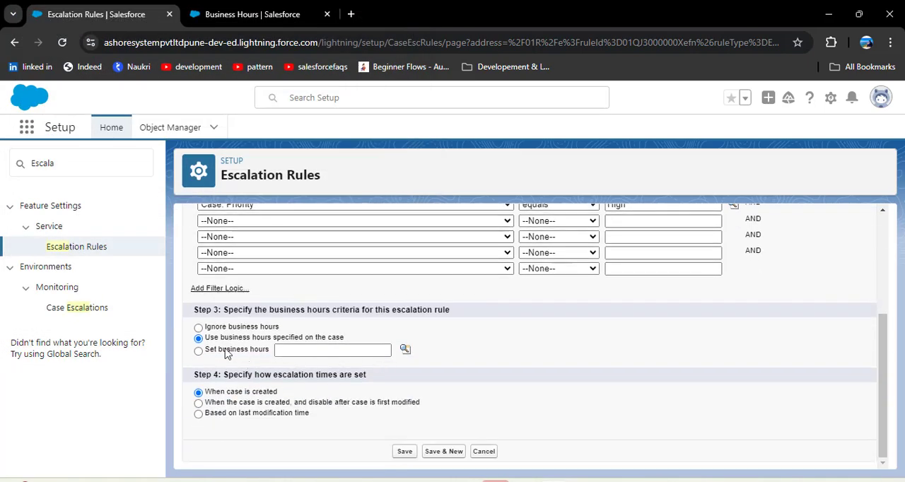
{"action": "left_click", "coordinate": [198, 328]}
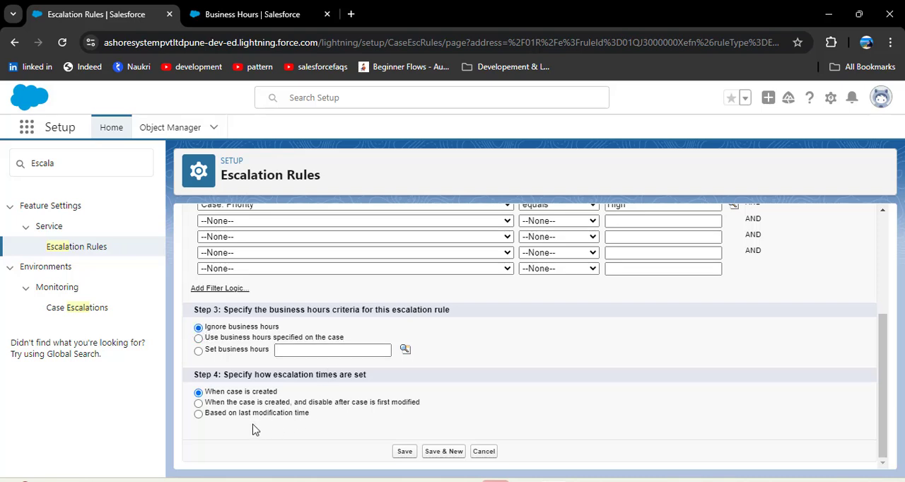
{"action": "left_click", "coordinate": [404, 453]}
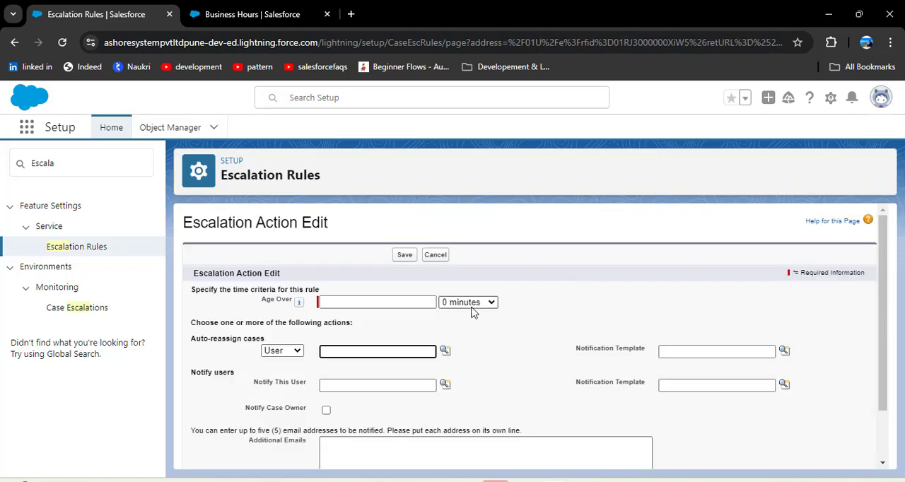
Step: Create an escalation action with Age Over 10 hours and 0 minutes that auto-reassigns cases to a chosen user, and save it
{"action": "left_click", "coordinate": [361, 302]}
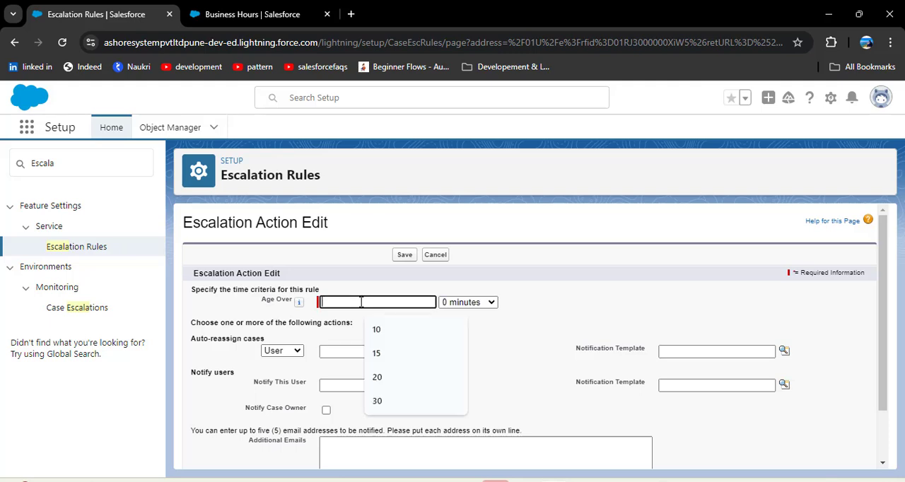
{"action": "type", "text": "10"}
{"action": "left_click", "coordinate": [302, 352]}
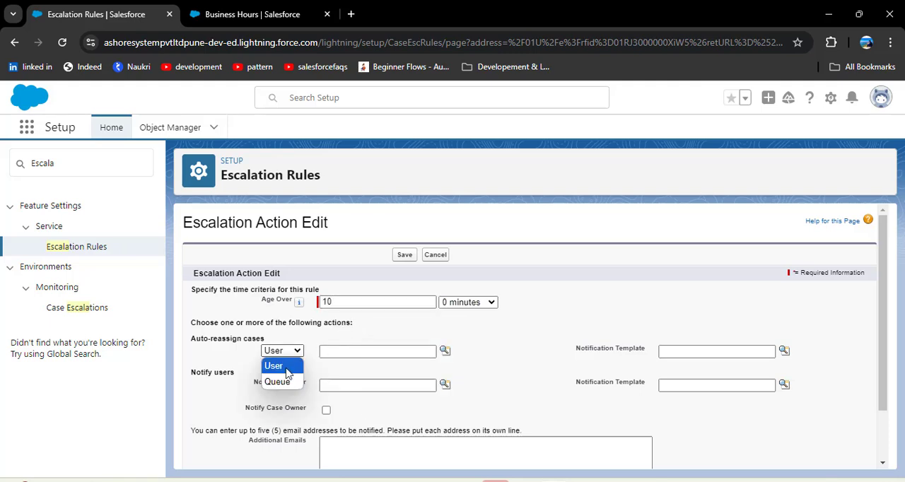
{"action": "left_click", "coordinate": [286, 367]}
{"action": "left_click", "coordinate": [444, 351]}
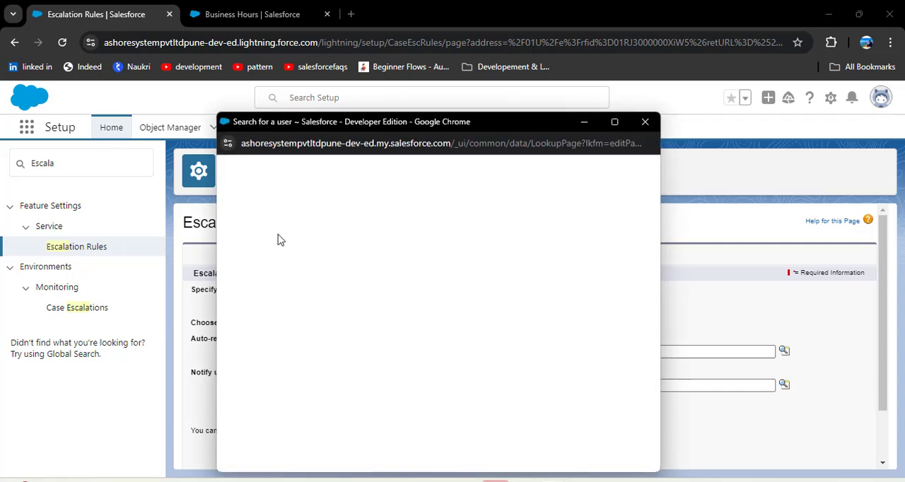
{"action": "left_click", "coordinate": [261, 231]}
{"action": "scroll", "coordinate": [457, 361], "scroll_direction": "down", "scroll_amount": 1}
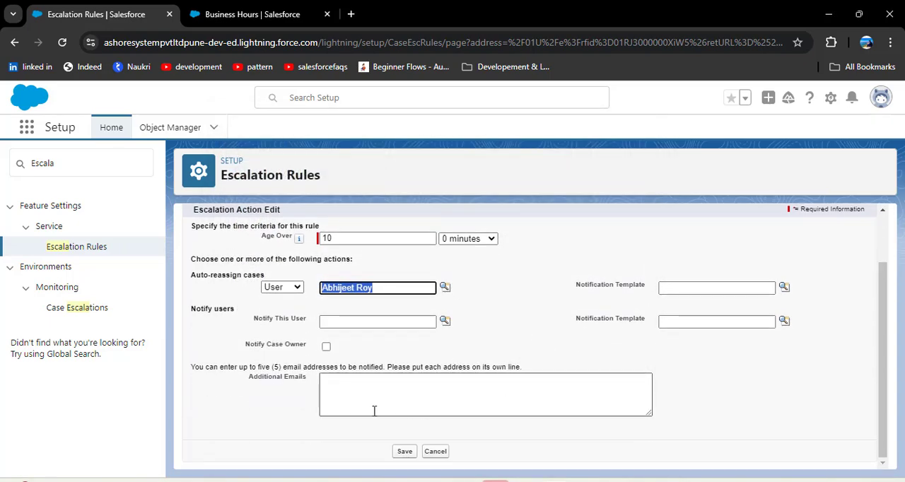
{"action": "left_click", "coordinate": [405, 452]}
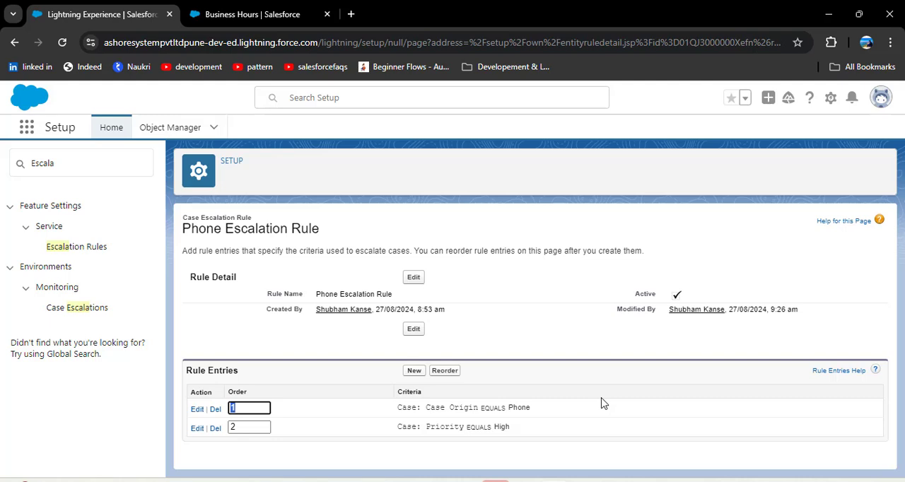
{"action": "left_click", "coordinate": [325, 403]}
{"action": "left_click_drag", "start_coordinate": [251, 392], "coordinate": [230, 398]}
{"action": "left_click", "coordinate": [302, 400]}
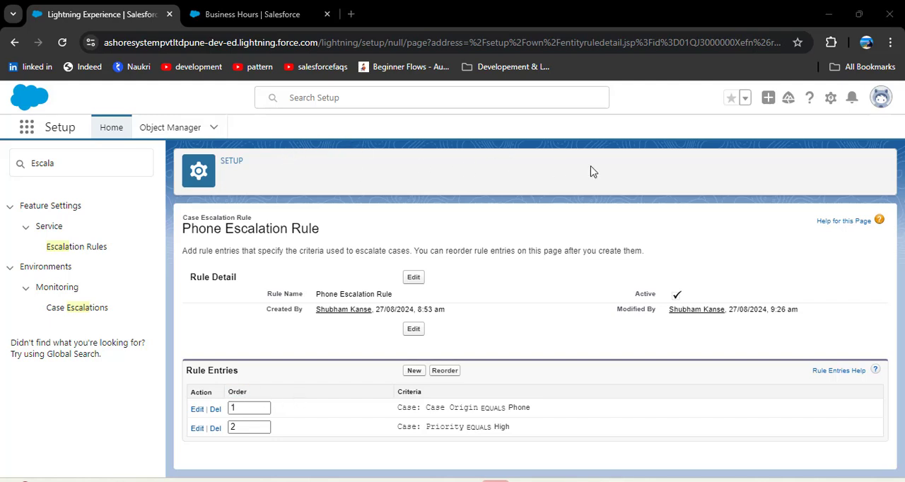
Step: Open Setup in a separate browser tab and go to the Cases list from there
{"action": "left_click", "coordinate": [831, 100]}
{"action": "left_click", "coordinate": [790, 142]}
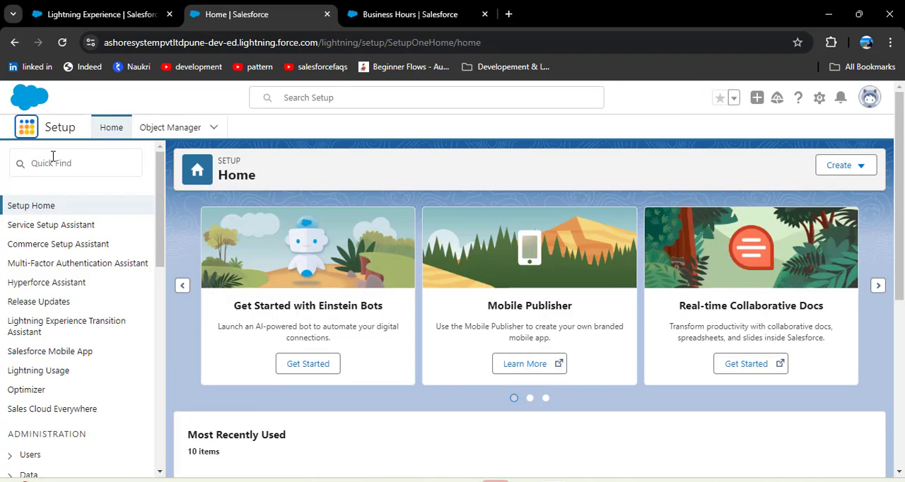
{"action": "left_click", "coordinate": [26, 128]}
{"action": "type", "text": "Case"}
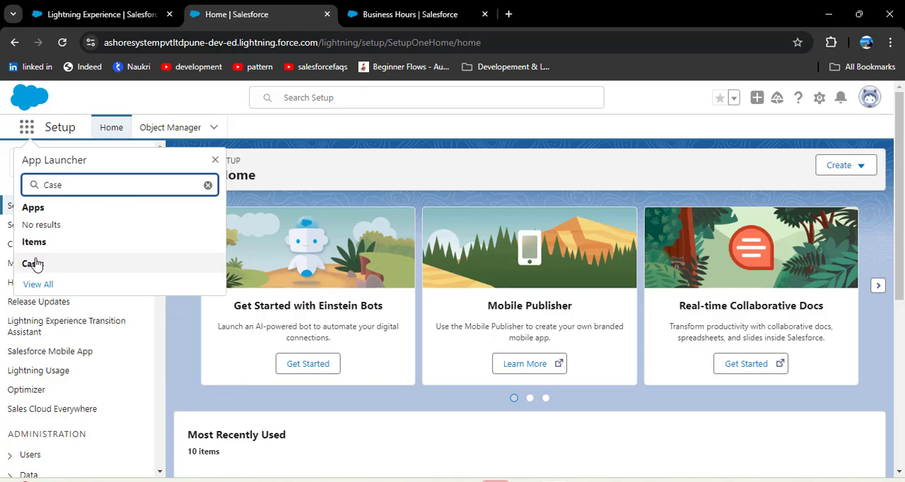
{"action": "left_click", "coordinate": [32, 264]}
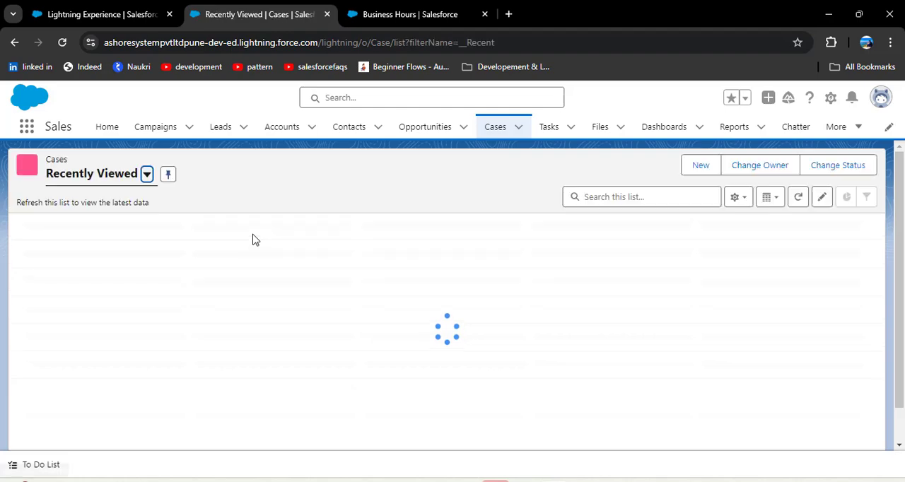
Step: Start a new case with subject "Wi FI not working", region California_Queue and status Working
{"action": "left_click", "coordinate": [695, 168]}
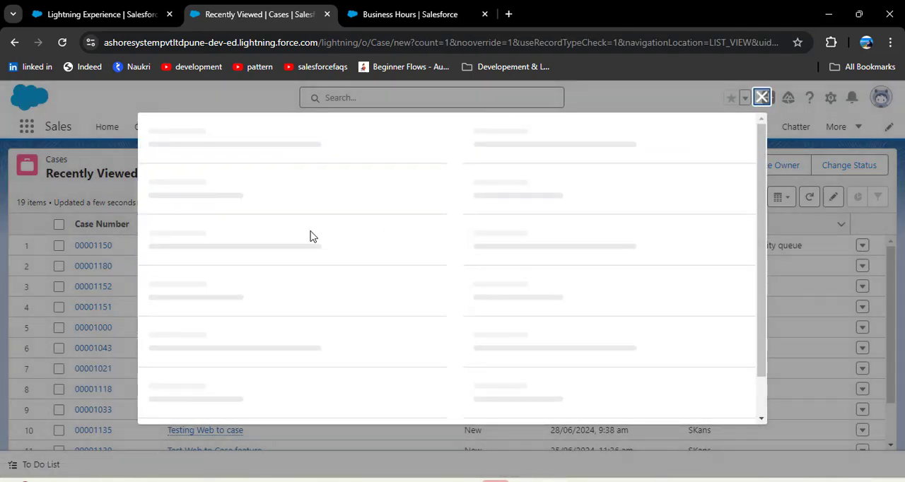
{"action": "left_click", "coordinate": [298, 247]}
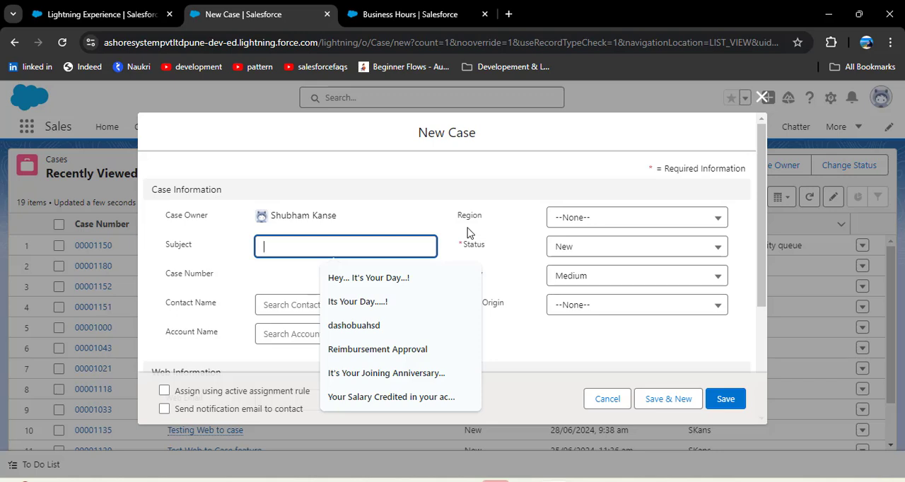
{"action": "type", "text": "Wi Fi not working"}
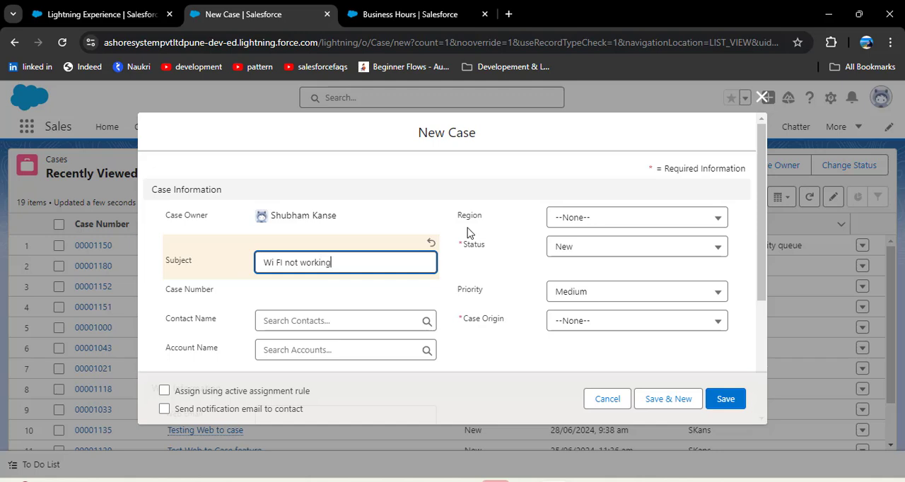
{"action": "left_click", "coordinate": [589, 277]}
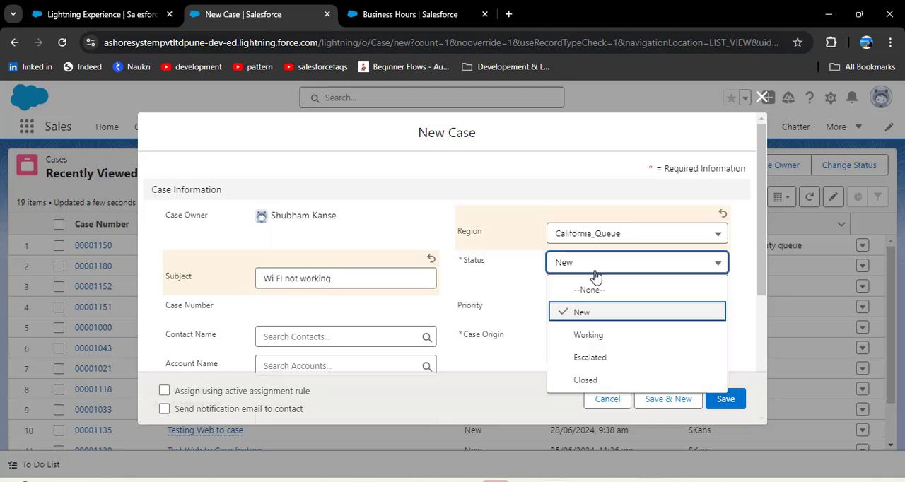
{"action": "left_click", "coordinate": [574, 335]}
{"action": "left_click", "coordinate": [615, 278]}
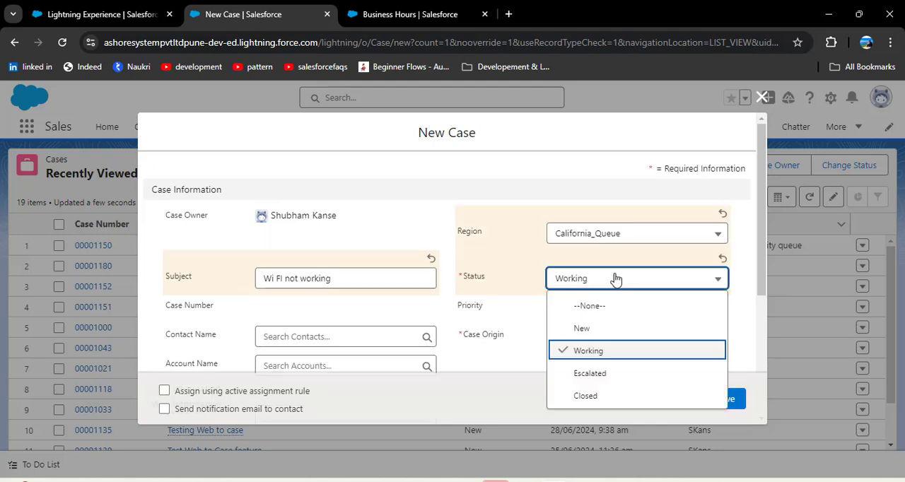
{"action": "left_click", "coordinate": [600, 350]}
Step: Set the new case's origin to Phone and save the case
{"action": "scroll", "coordinate": [513, 323], "scroll_direction": "down", "scroll_amount": 3}
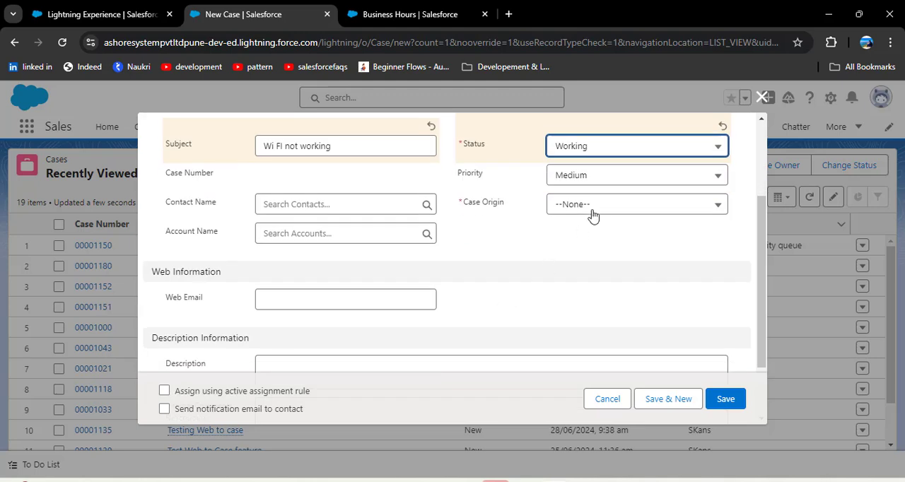
{"action": "left_click", "coordinate": [593, 205]}
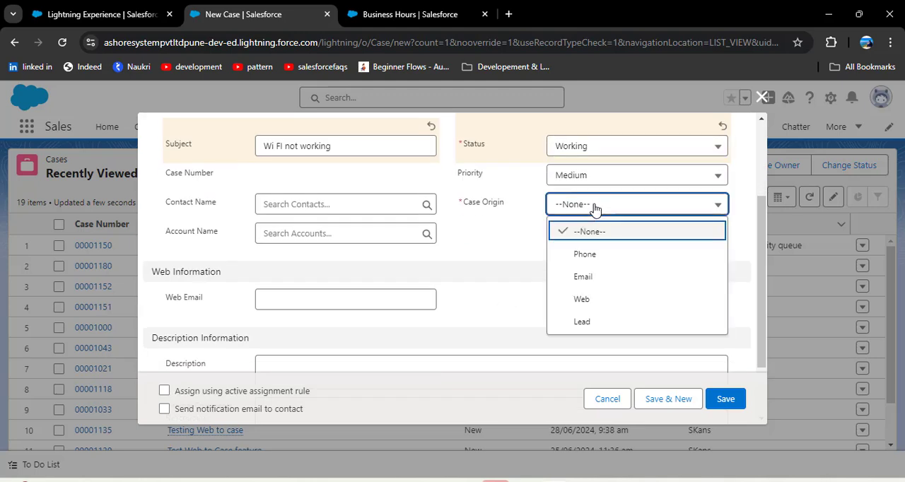
{"action": "left_click", "coordinate": [591, 255]}
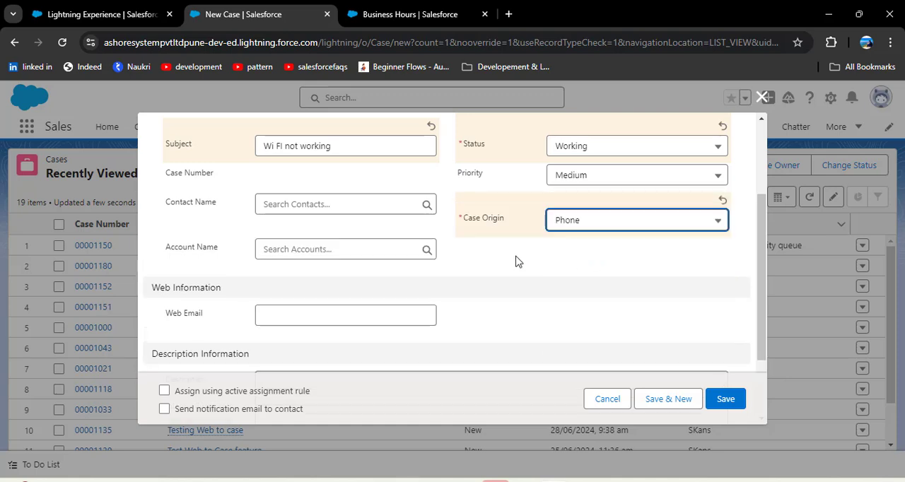
{"action": "scroll", "coordinate": [199, 239], "scroll_direction": "down", "scroll_amount": 2}
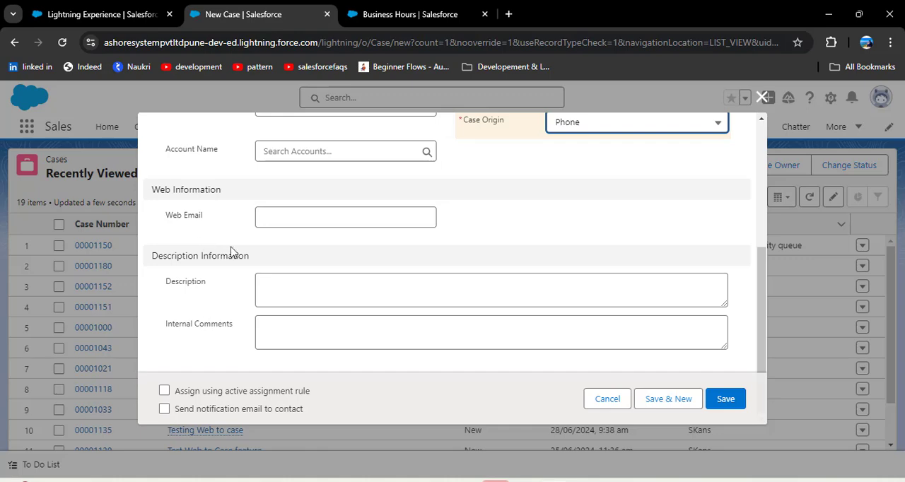
{"action": "left_click", "coordinate": [727, 400]}
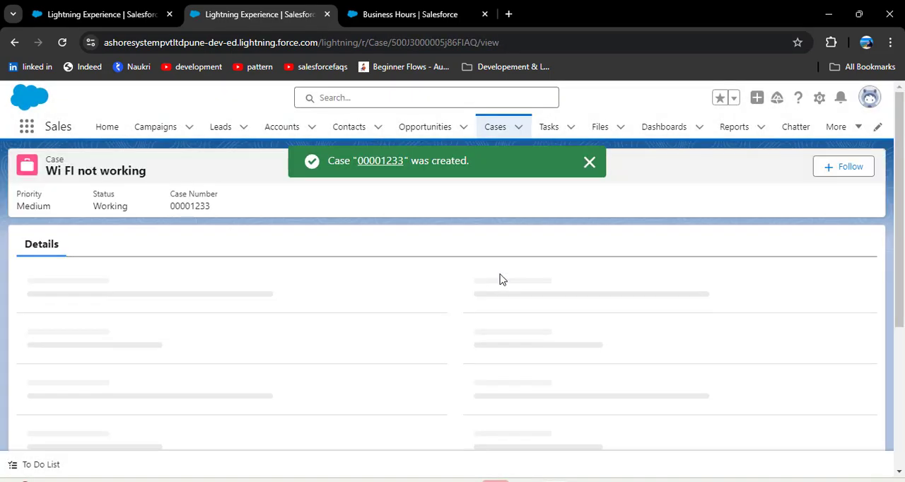
Step: Check the creation time and the details of the saved "Wi FI not working" case
{"action": "scroll", "coordinate": [311, 279], "scroll_direction": "down", "scroll_amount": 3}
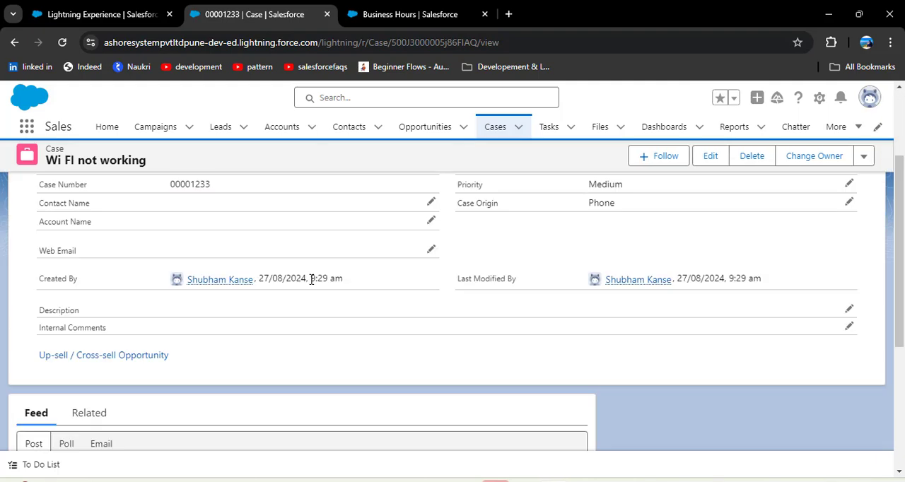
{"action": "left_click_drag", "start_coordinate": [312, 278], "coordinate": [347, 284]}
{"action": "scroll", "coordinate": [353, 297], "scroll_direction": "up", "scroll_amount": 1}
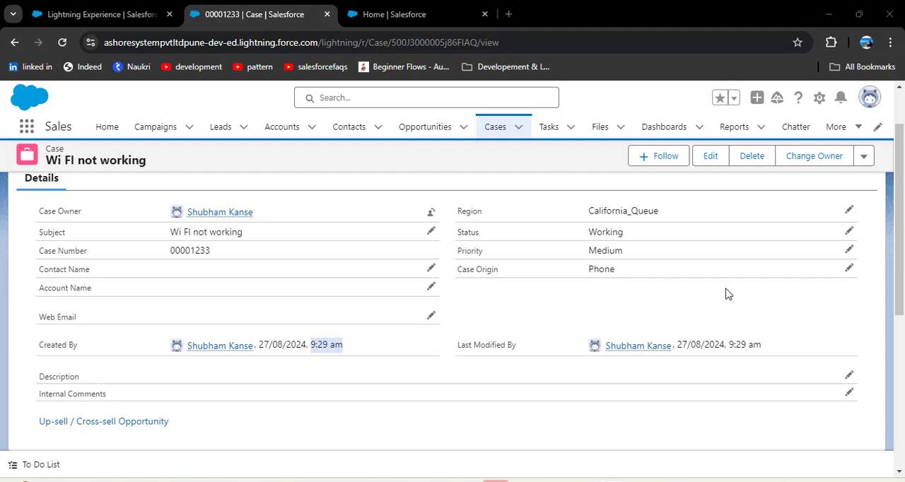
Step: Find Case Escalations by searching Setup for "Escalation", and list the queued escalation actions without any filter criteria
{"action": "left_click", "coordinate": [394, 13]}
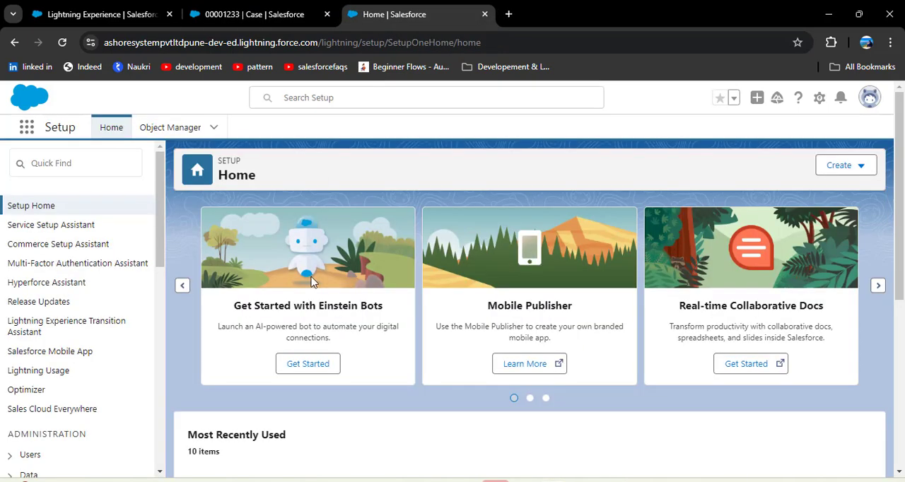
{"action": "left_click", "coordinate": [93, 169]}
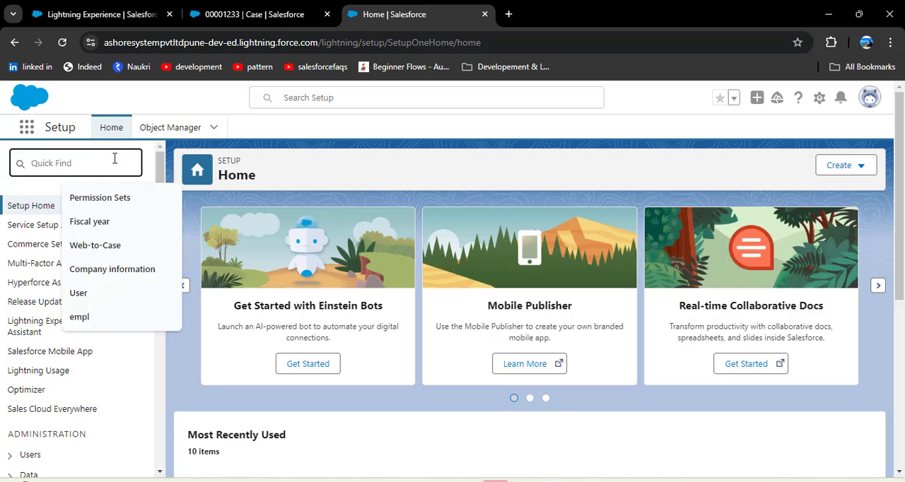
{"action": "type", "text": "Es"}
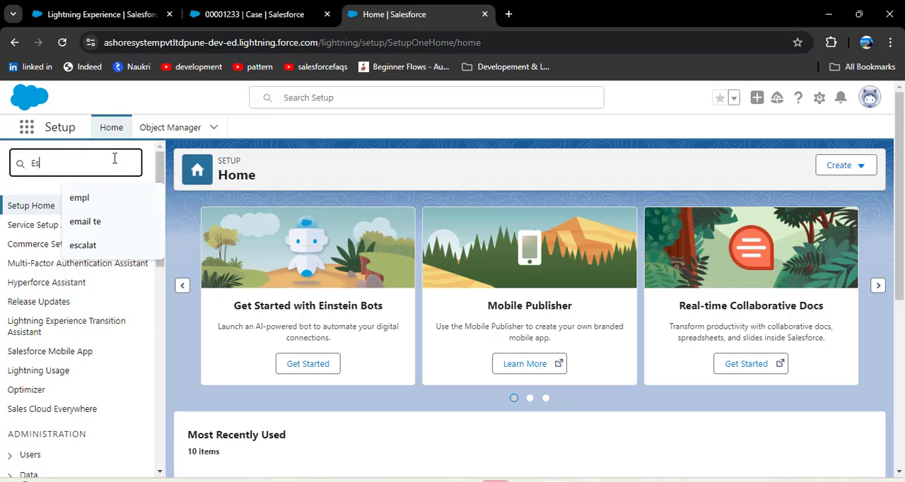
{"action": "type", "text": "calation"}
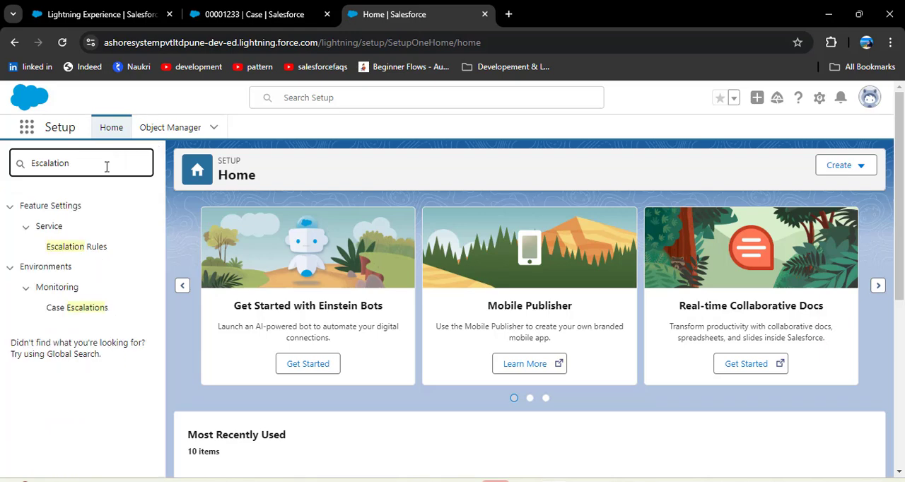
{"action": "left_click", "coordinate": [90, 311]}
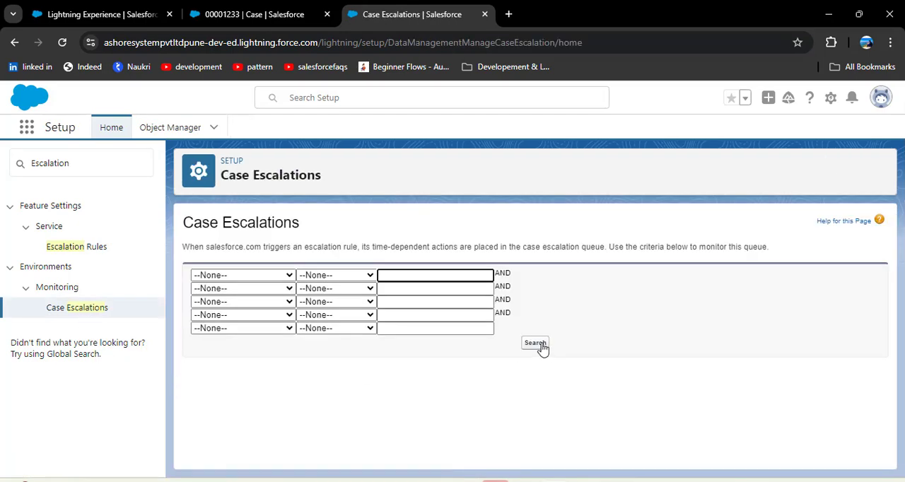
{"action": "left_click", "coordinate": [537, 343]}
{"action": "scroll", "coordinate": [645, 332], "scroll_direction": "down", "scroll_amount": 1}
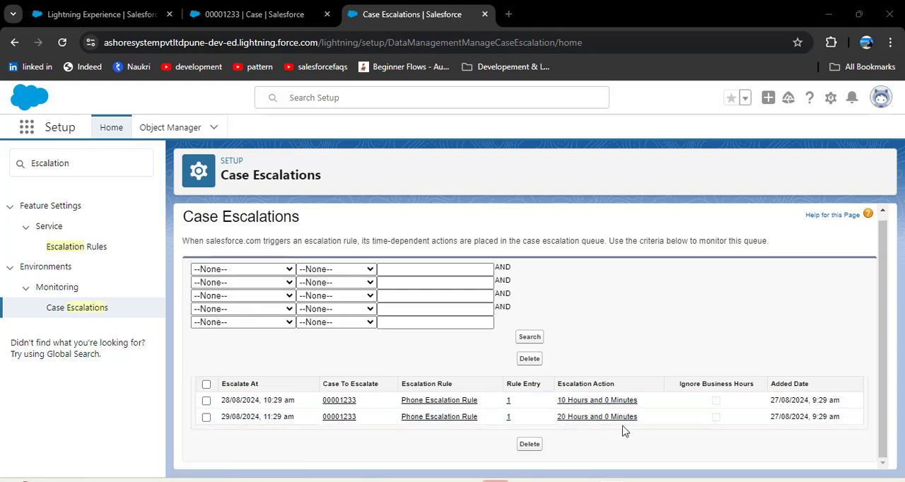
Step: Compare the Added Date with the Escalate At time of the 10-hour escalation action in the queue
{"action": "left_click_drag", "start_coordinate": [768, 401], "coordinate": [861, 405]}
{"action": "left_click", "coordinate": [775, 409]}
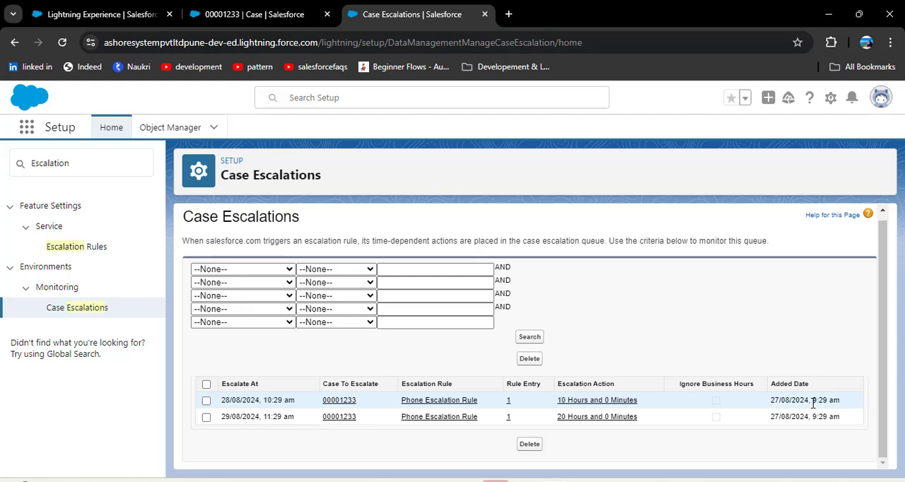
{"action": "left_click_drag", "start_coordinate": [813, 403], "coordinate": [842, 403]}
{"action": "left_click", "coordinate": [825, 349]}
{"action": "left_click_drag", "start_coordinate": [221, 400], "coordinate": [299, 401]}
{"action": "left_click", "coordinate": [288, 368]}
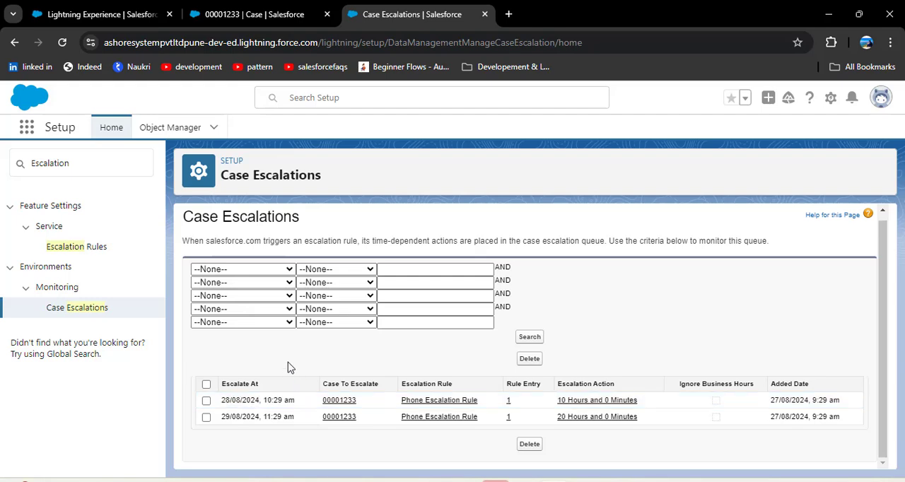